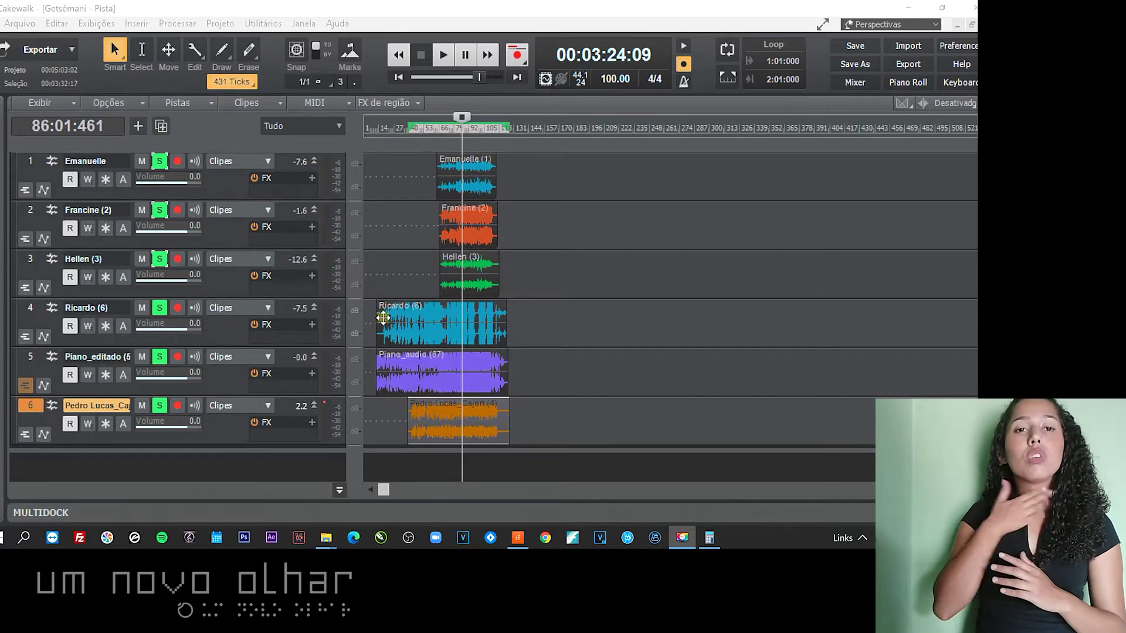
Trim the start of the vocal clip on track 4 to about measure 18, just before its first phrase.
click(371, 227)
click(371, 226)
click(379, 129)
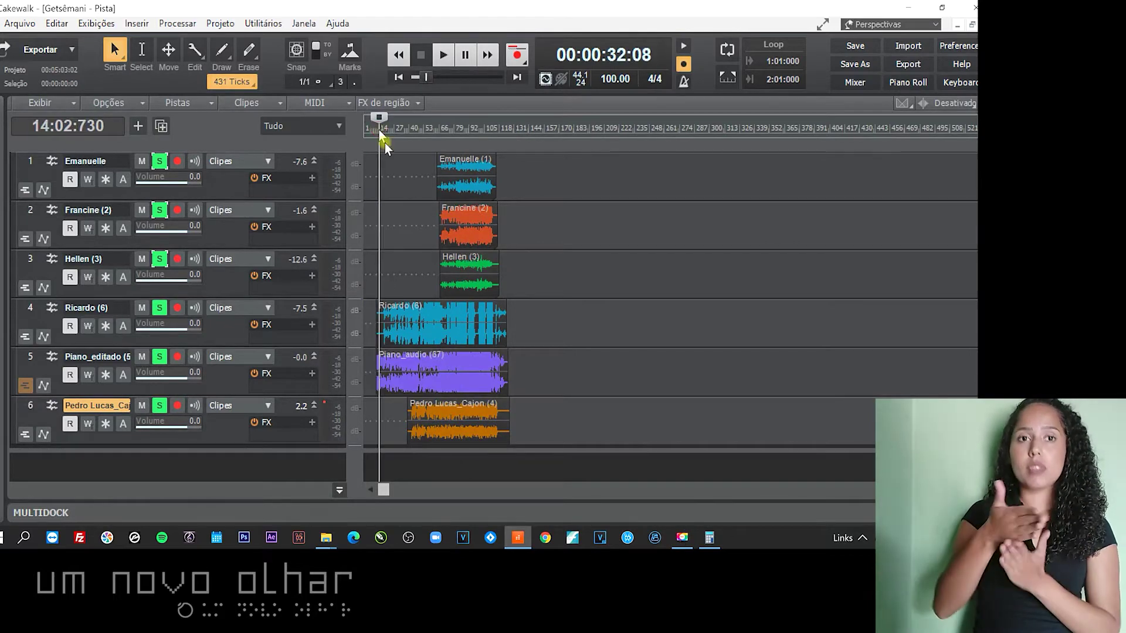
key(ctrl+Right)
key(ctrl+Right)
key(ctrl+Right)
key(ctrl+Right)
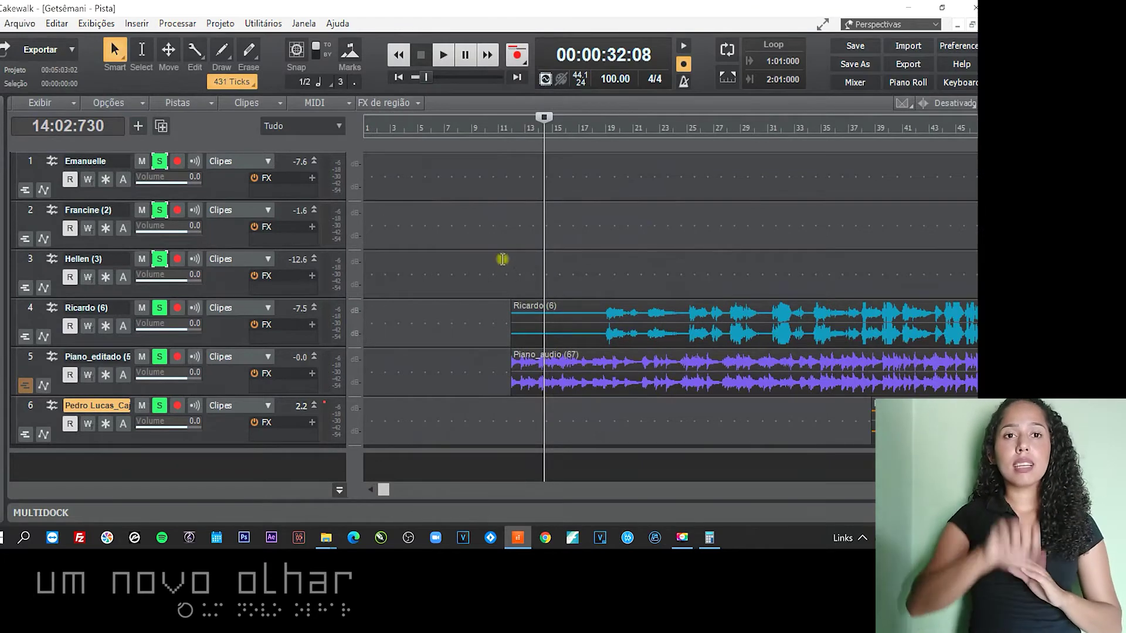
drag(517, 322, 600, 325)
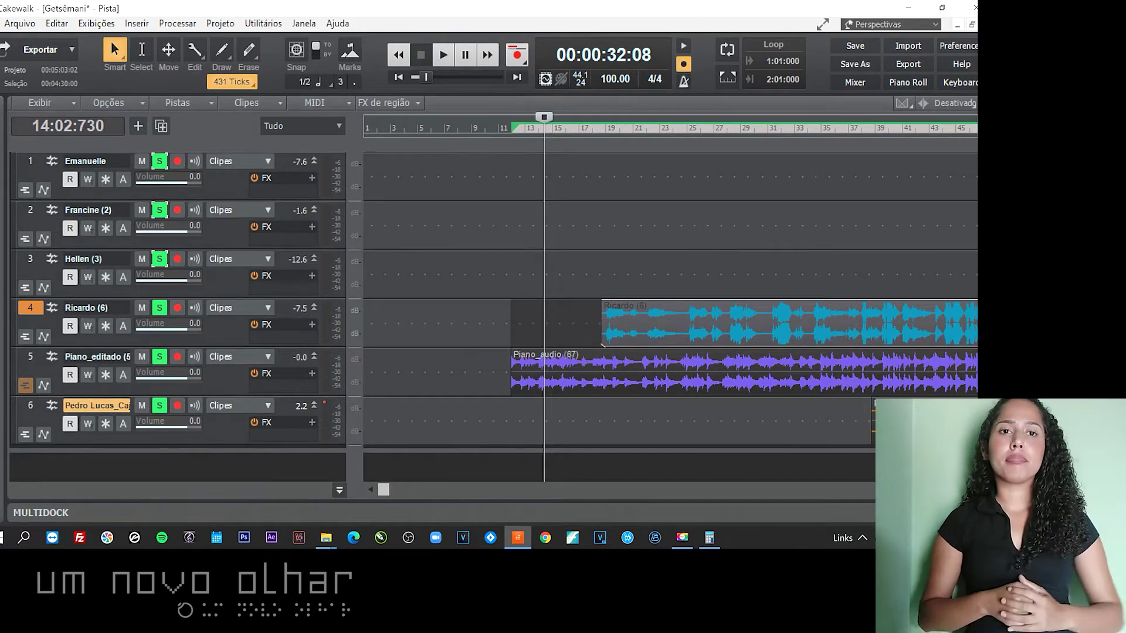
Trim the end of the vocal clip on track 4 to about measure 124.
scroll(530, 319, down, 10)
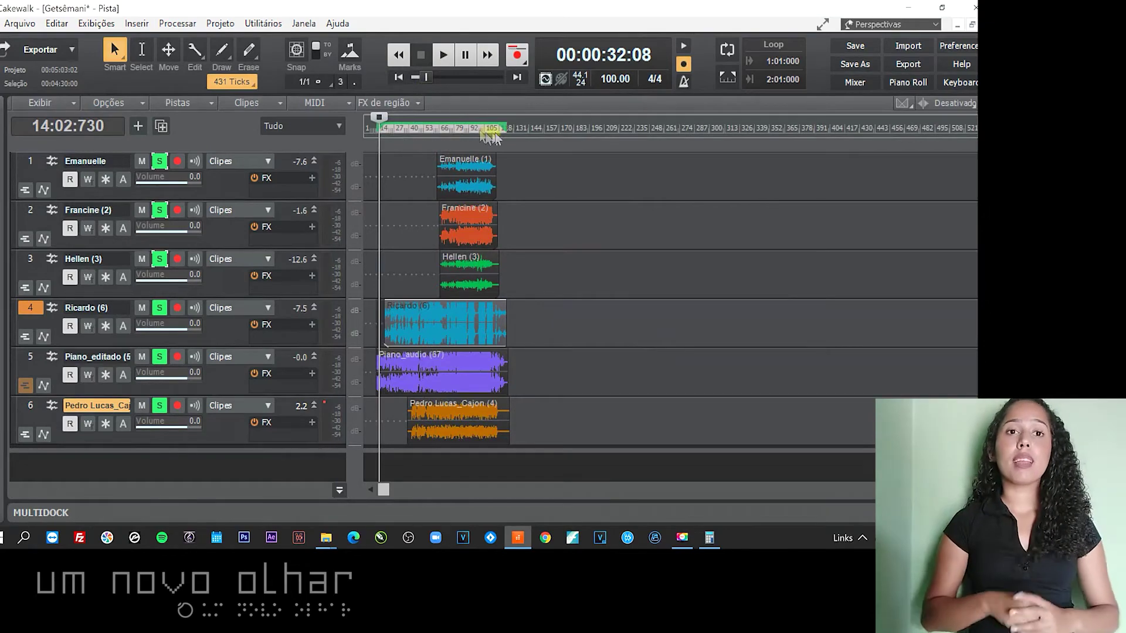
click(501, 139)
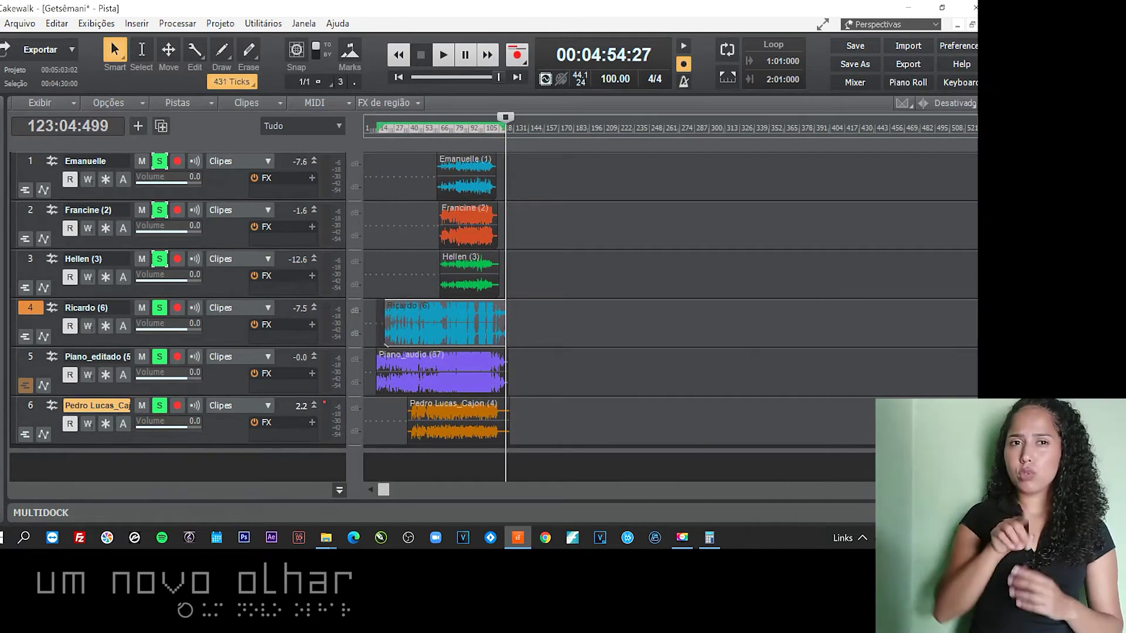
scroll(741, 344, up, 5)
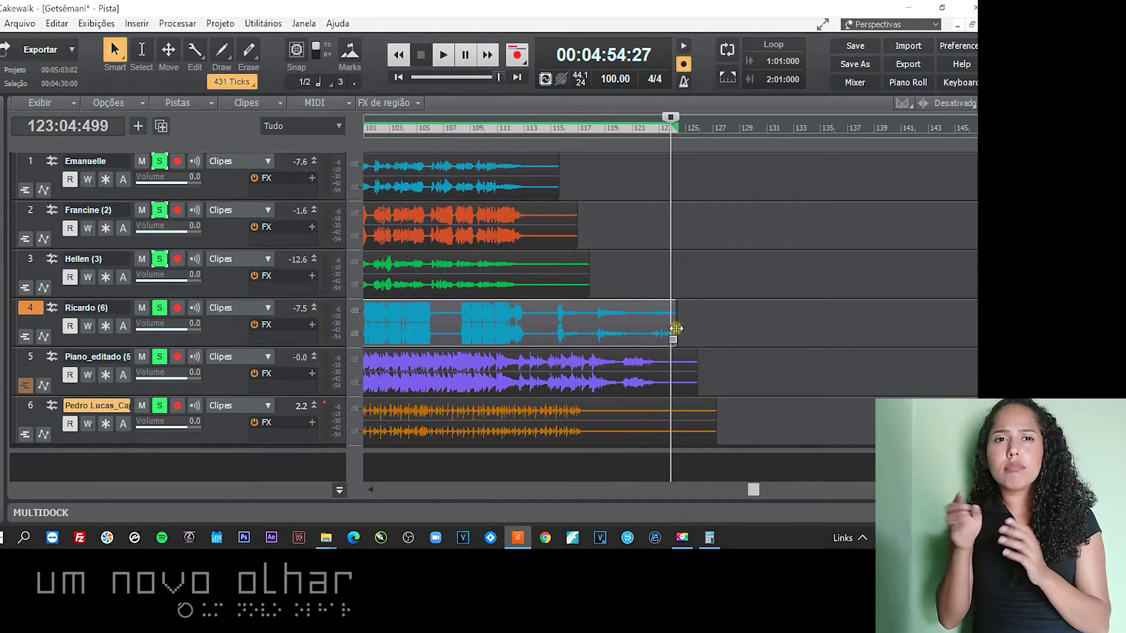
scroll(689, 326, up, 3)
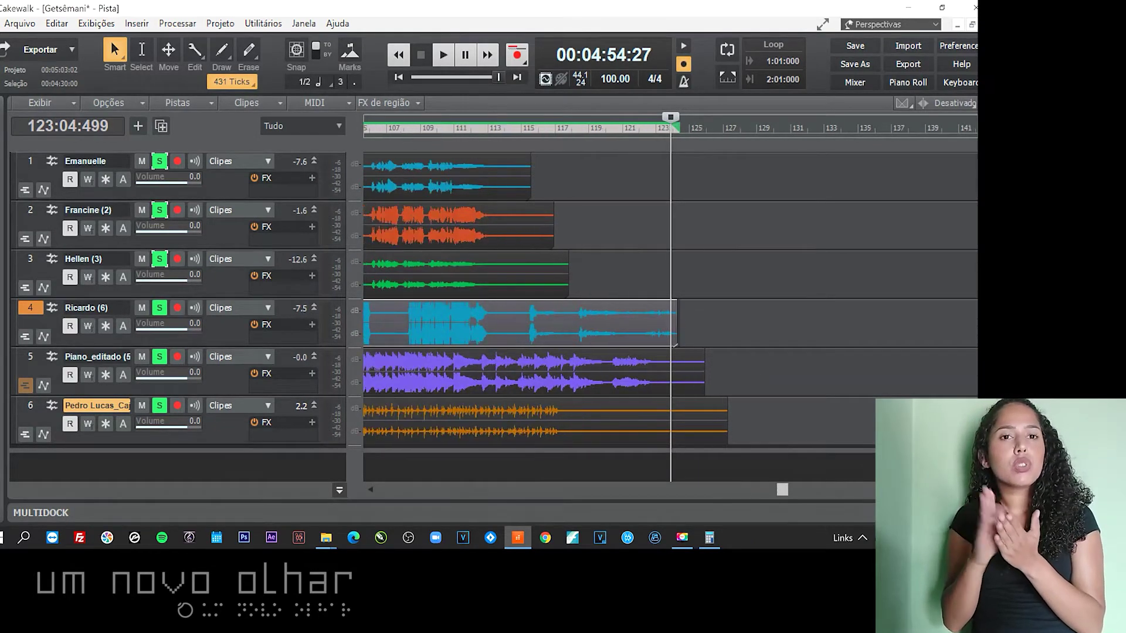
drag(693, 323, 685, 327)
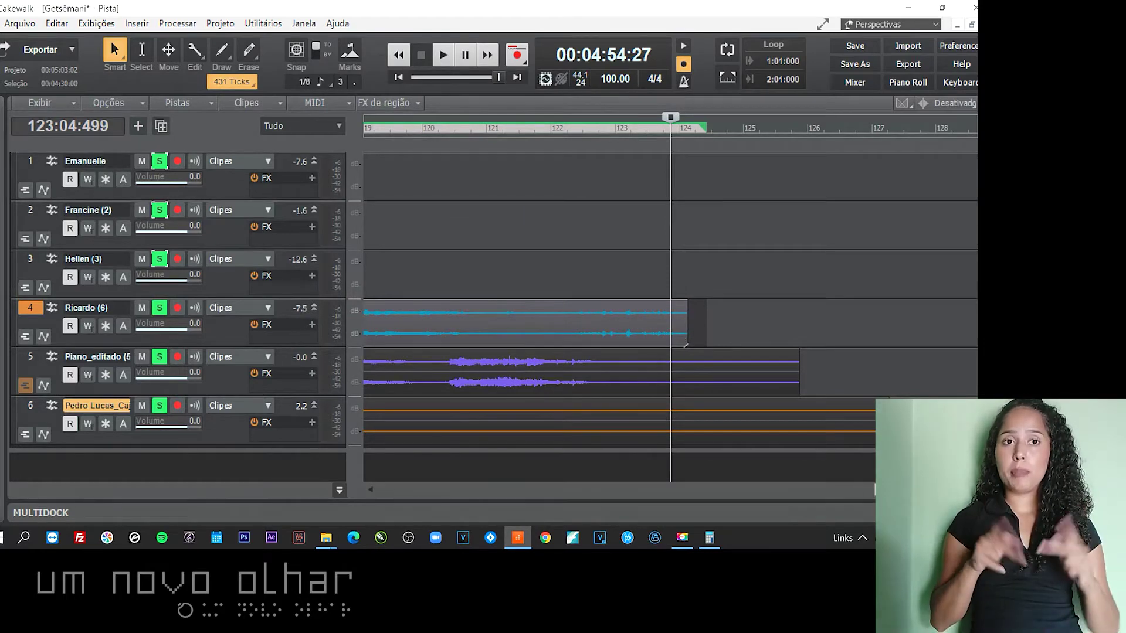
Trim the silent tail of the cajon clip on track 6 back to about measure 117.
scroll(685, 346, down, 4)
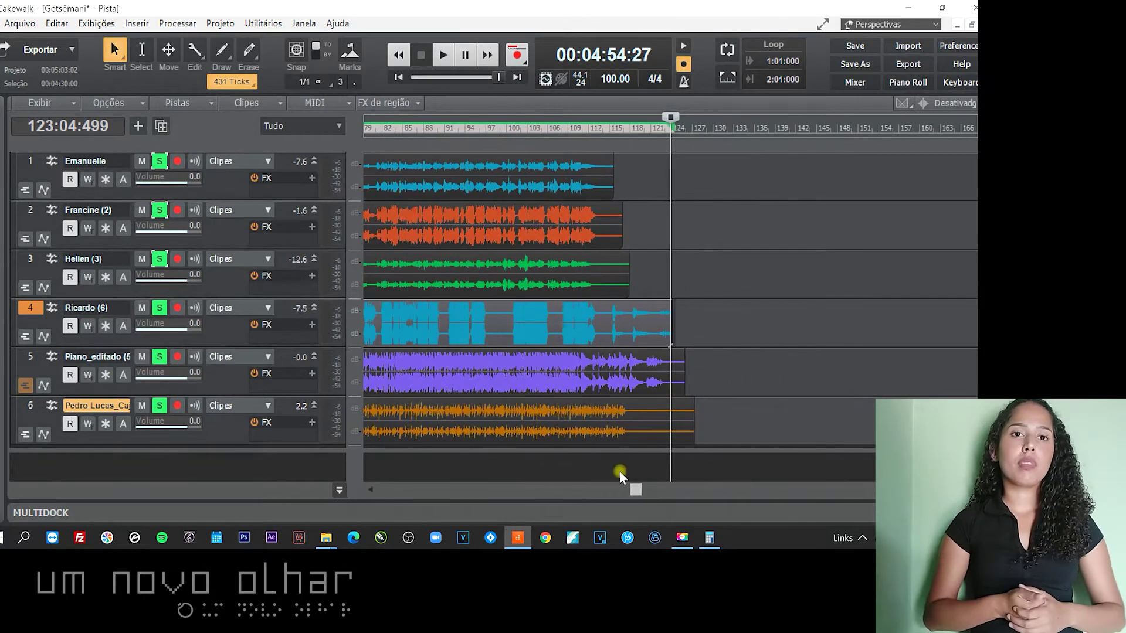
click(615, 418)
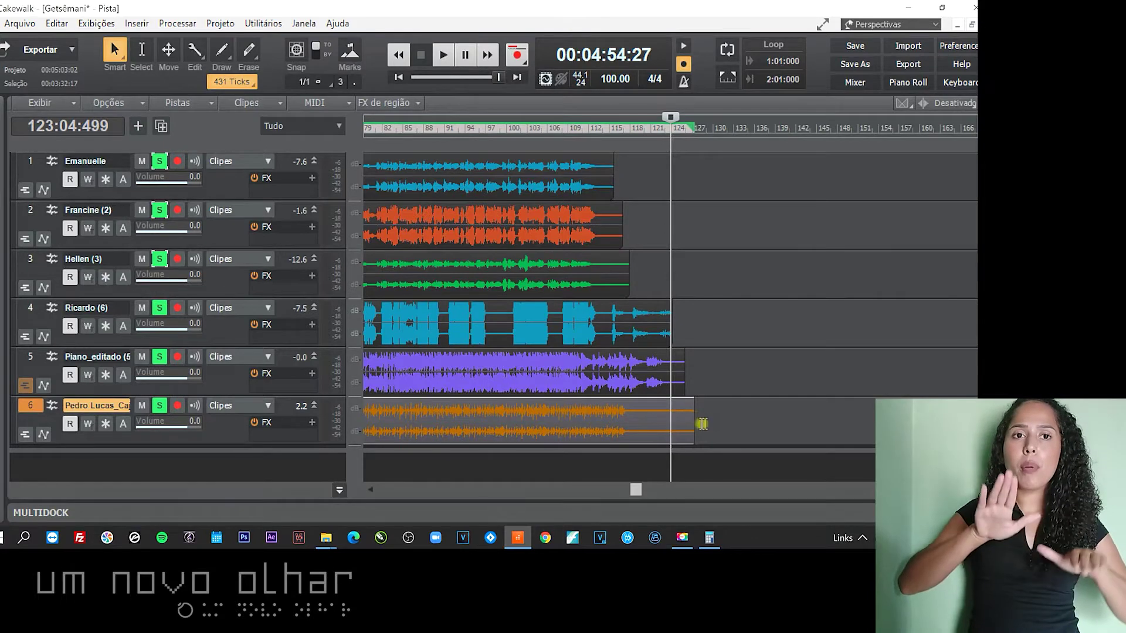
drag(691, 422, 626, 434)
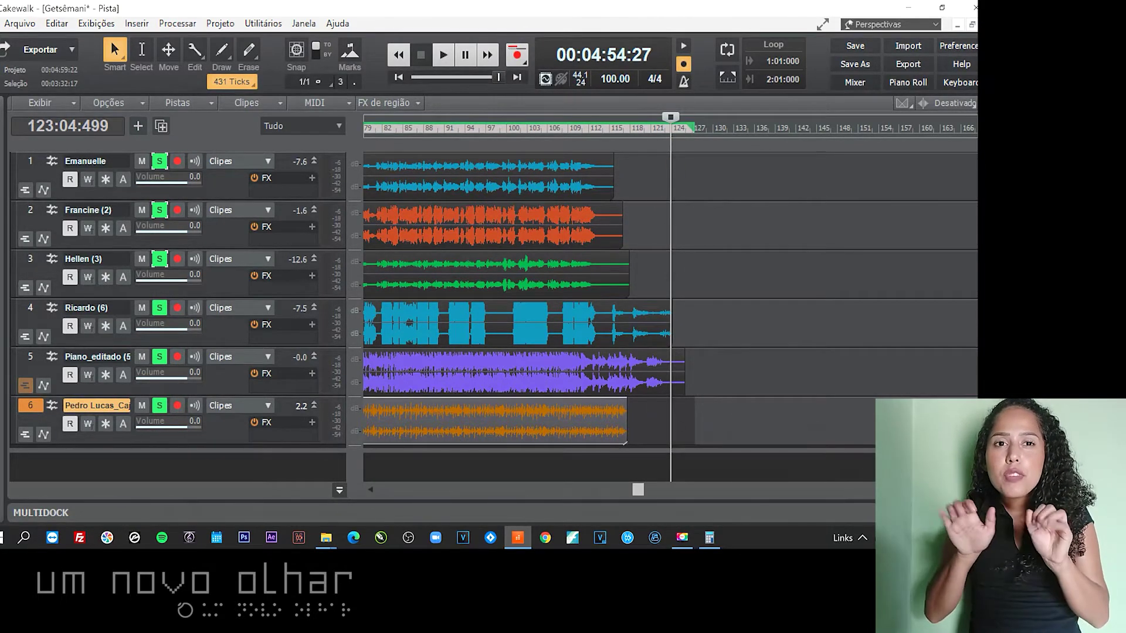
Trim the start of the cajon clip on track 6 to about measure 43.
scroll(414, 143, down, 6)
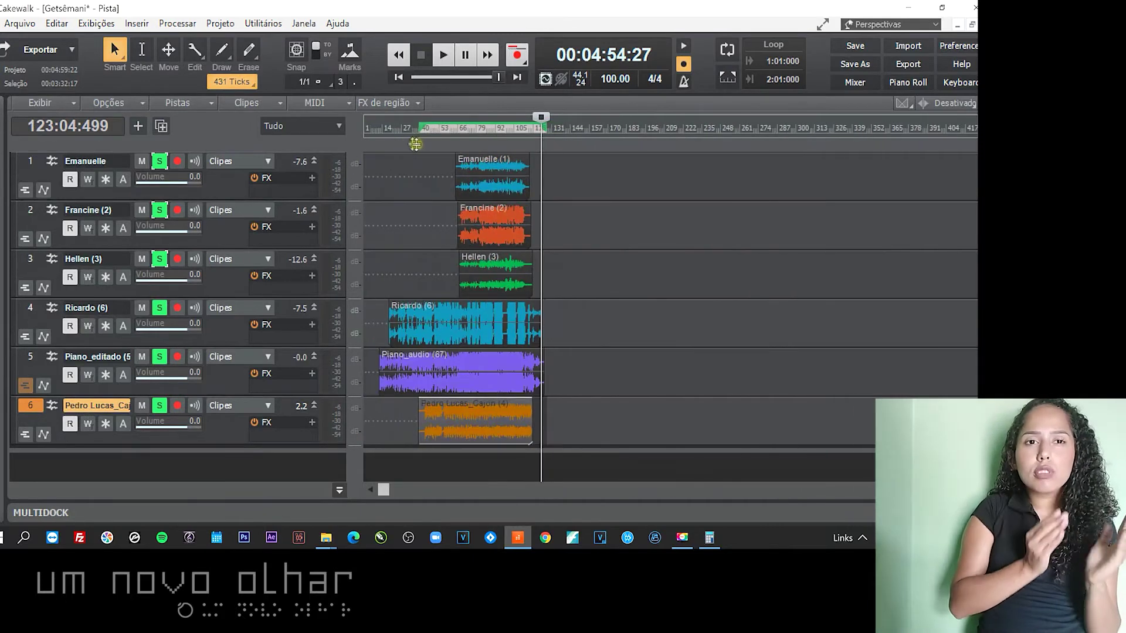
click(421, 128)
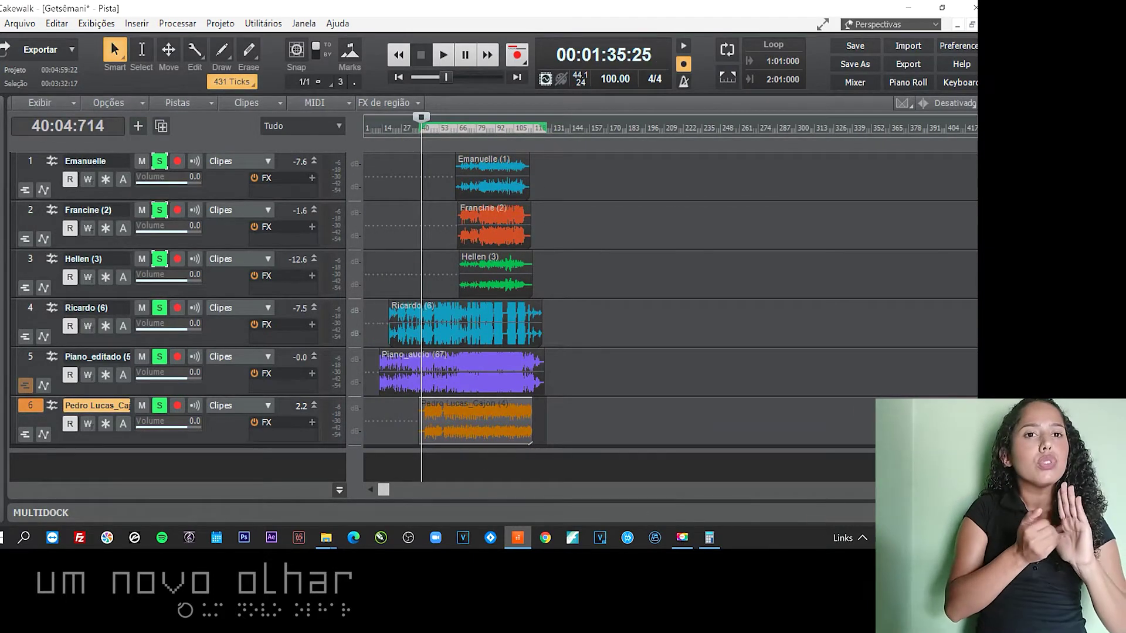
scroll(604, 459, up, 4)
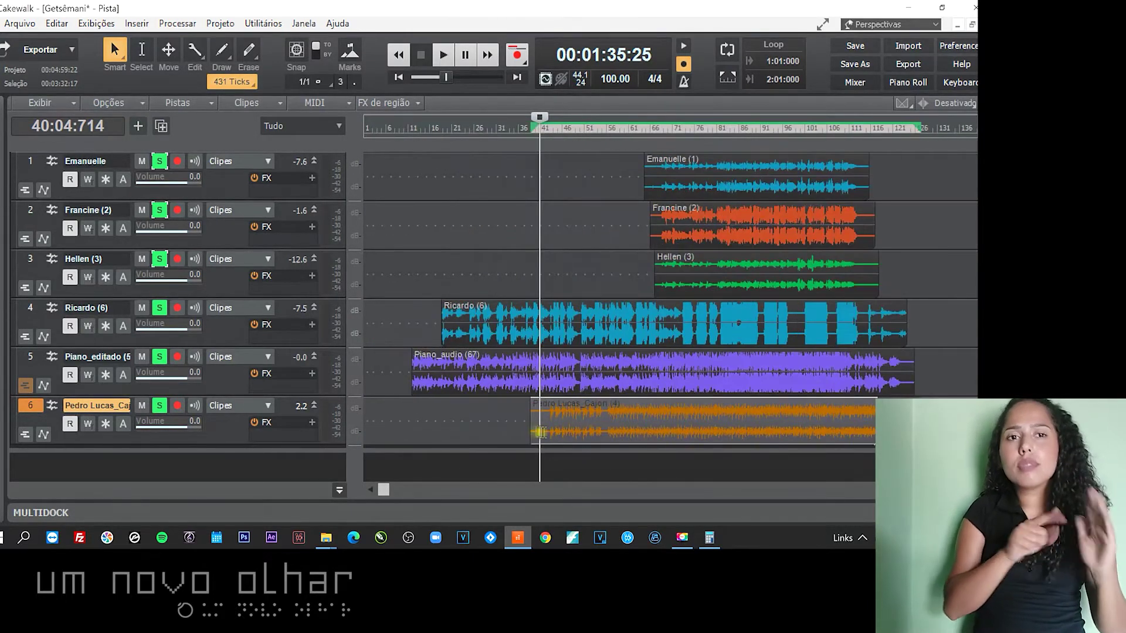
drag(541, 432, 548, 433)
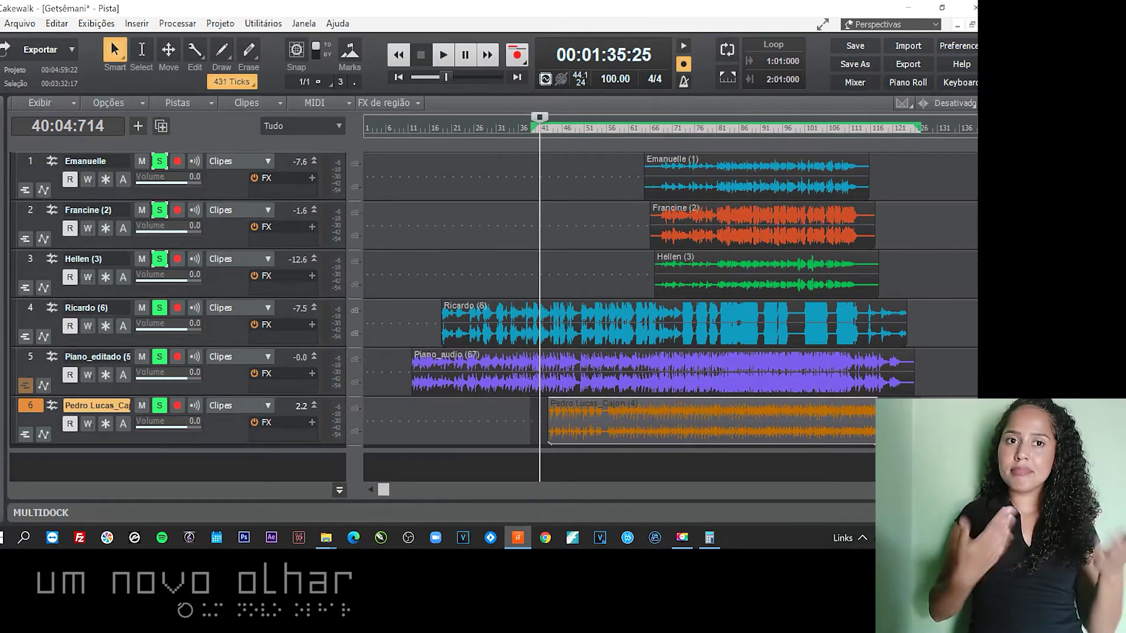
Trim the end of the piano clip on track 5 to about measure 123, where its audio has faded out.
click(901, 266)
key(ctrl+Right)
key(ctrl+Right)
key(ctrl+Right)
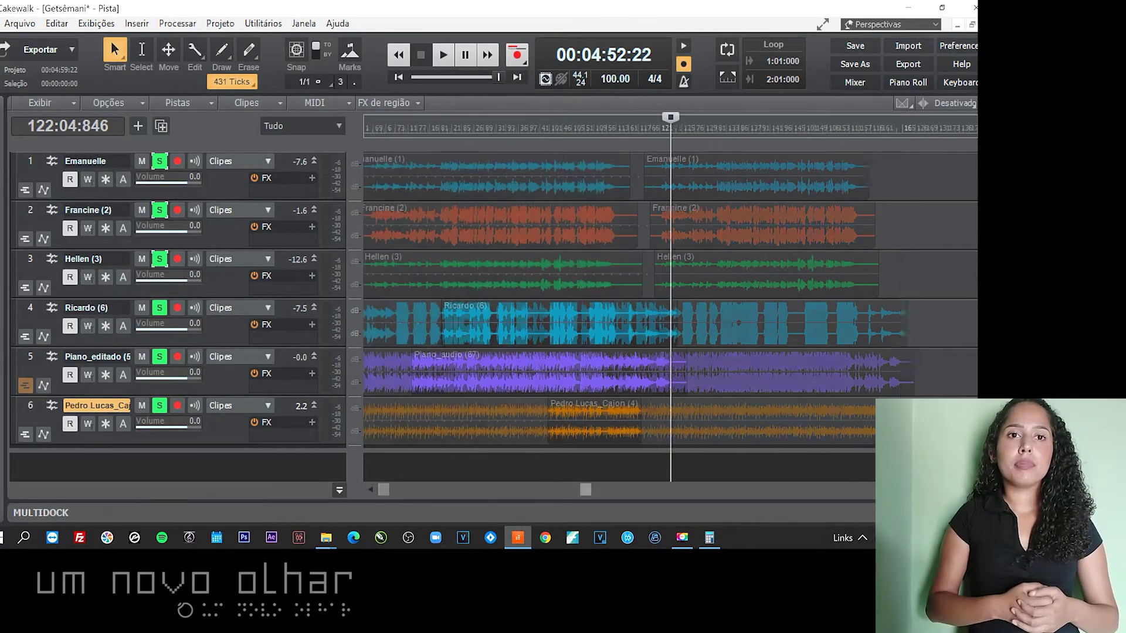
drag(760, 382, 685, 380)
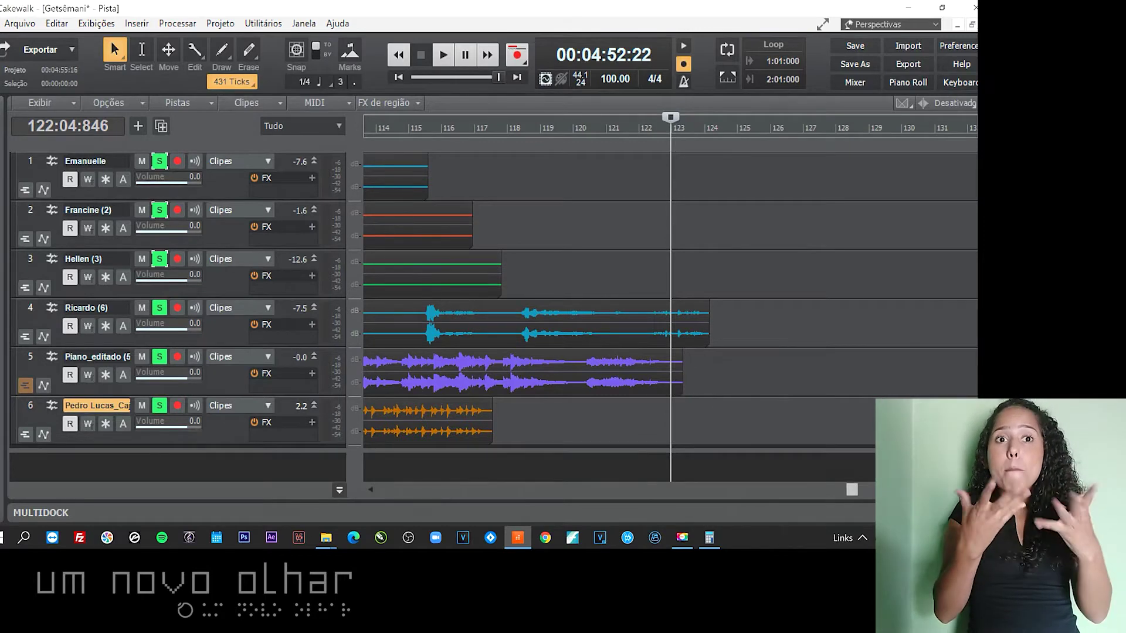
Trim the starts of the three vocal clips on tracks 1 to 3 together to a common point at about measure 68.
key(ctrl+Left)
key(ctrl+Left)
key(ctrl+Left)
key(ctrl+Left)
key(ctrl+Left)
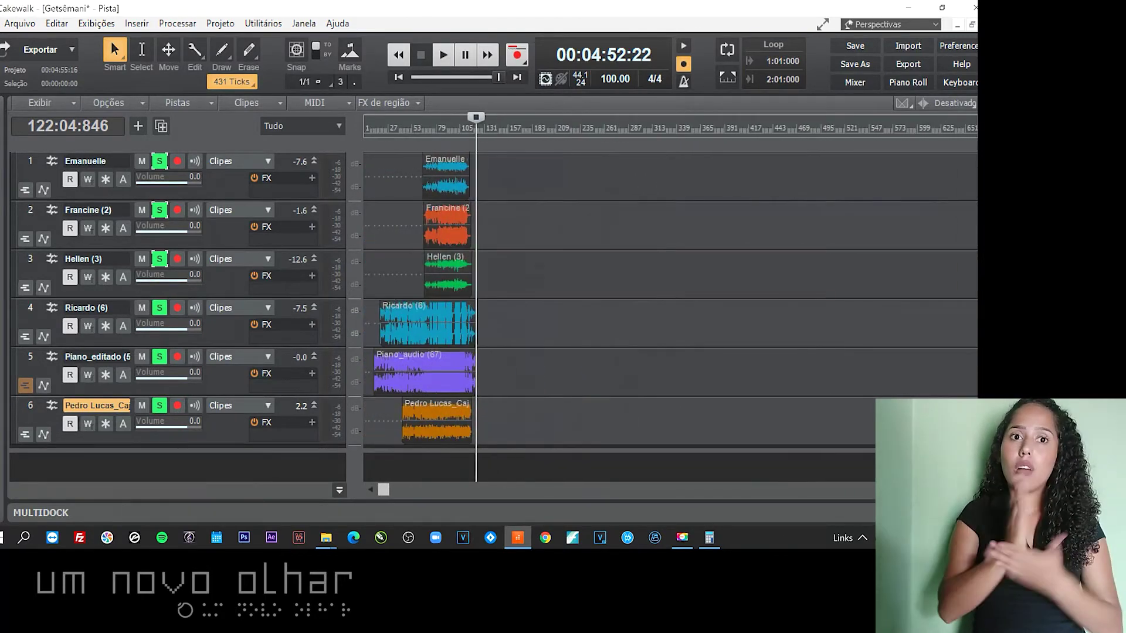
click(425, 128)
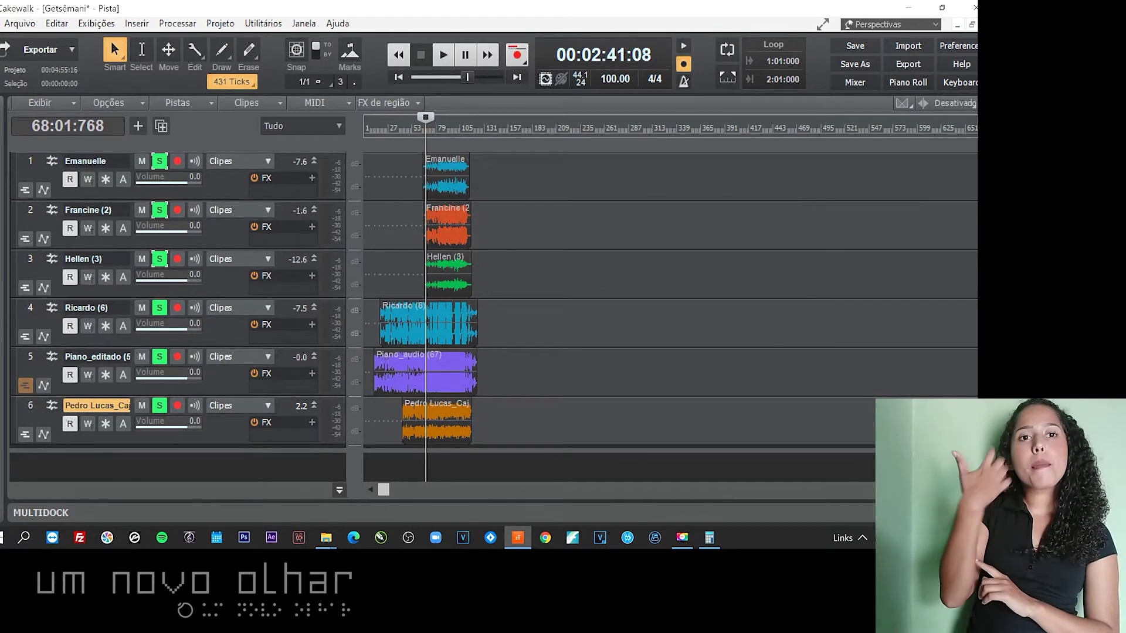
click(446, 159)
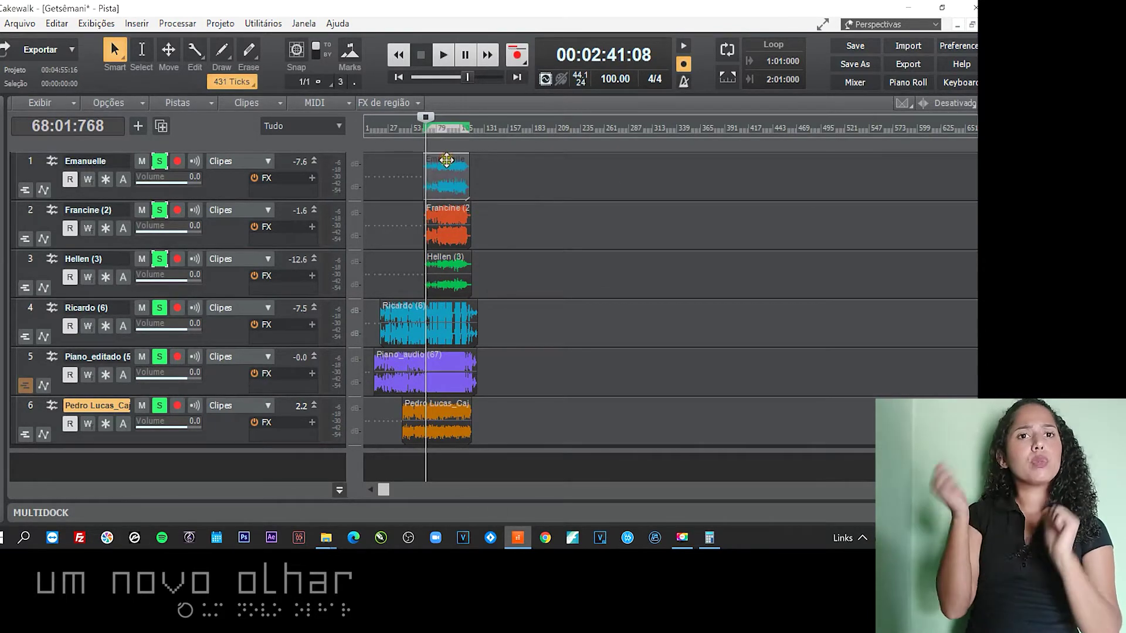
shift+click(459, 274)
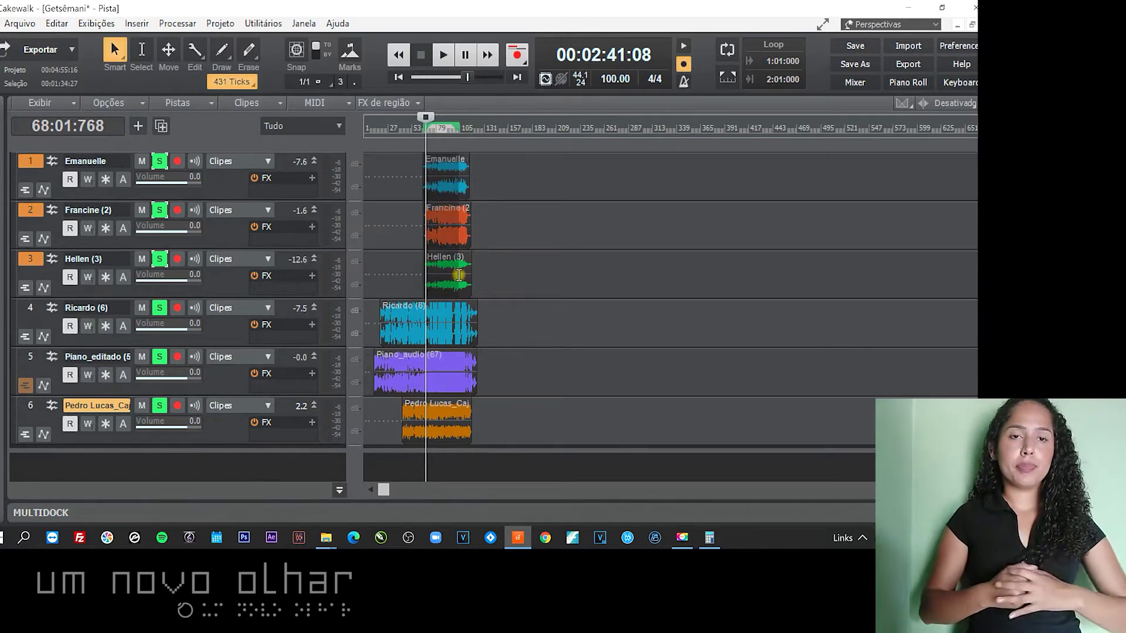
click(443, 164)
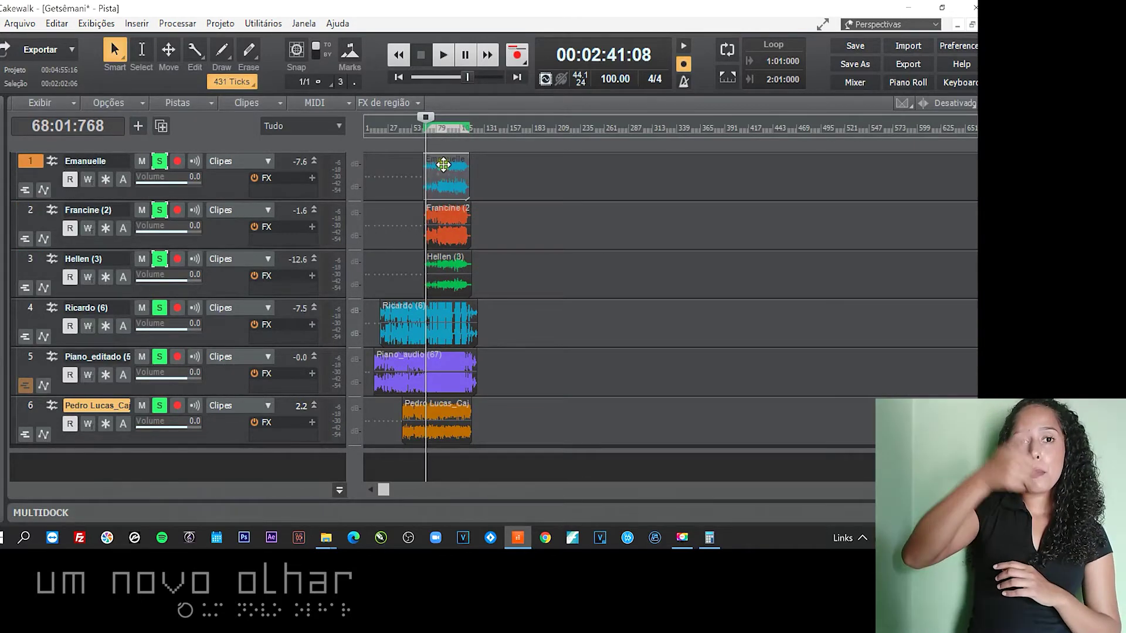
shift+click(443, 265)
shift+click(444, 265)
key(ctrl+Right)
key(ctrl+Right)
key(ctrl+Right)
key(ctrl+Right)
key(ctrl+Right)
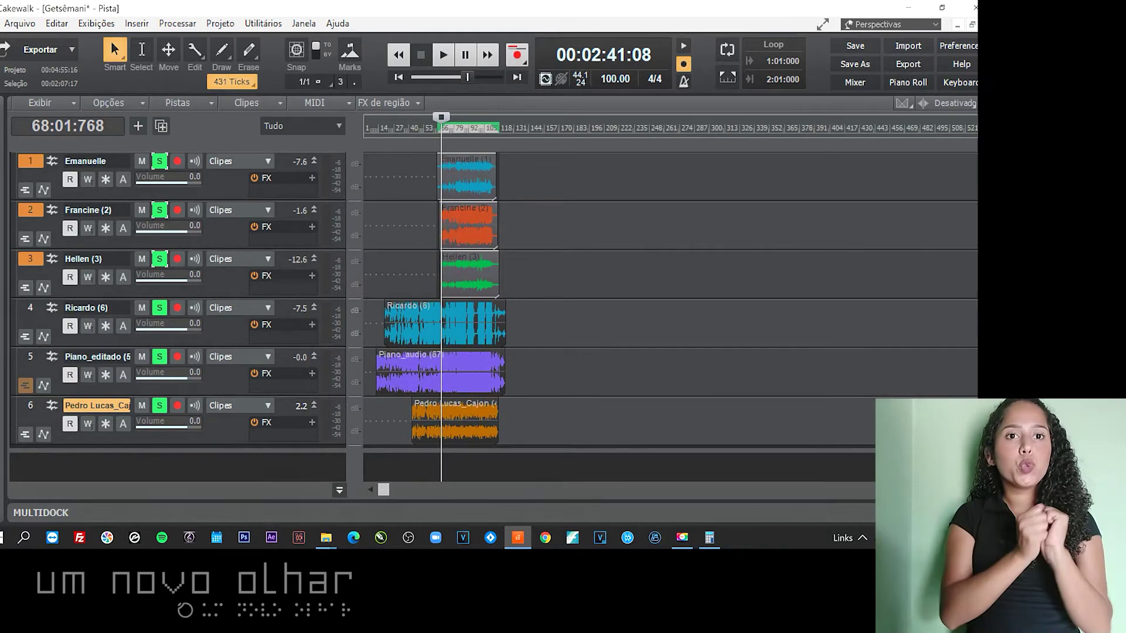
key(ctrl+Right)
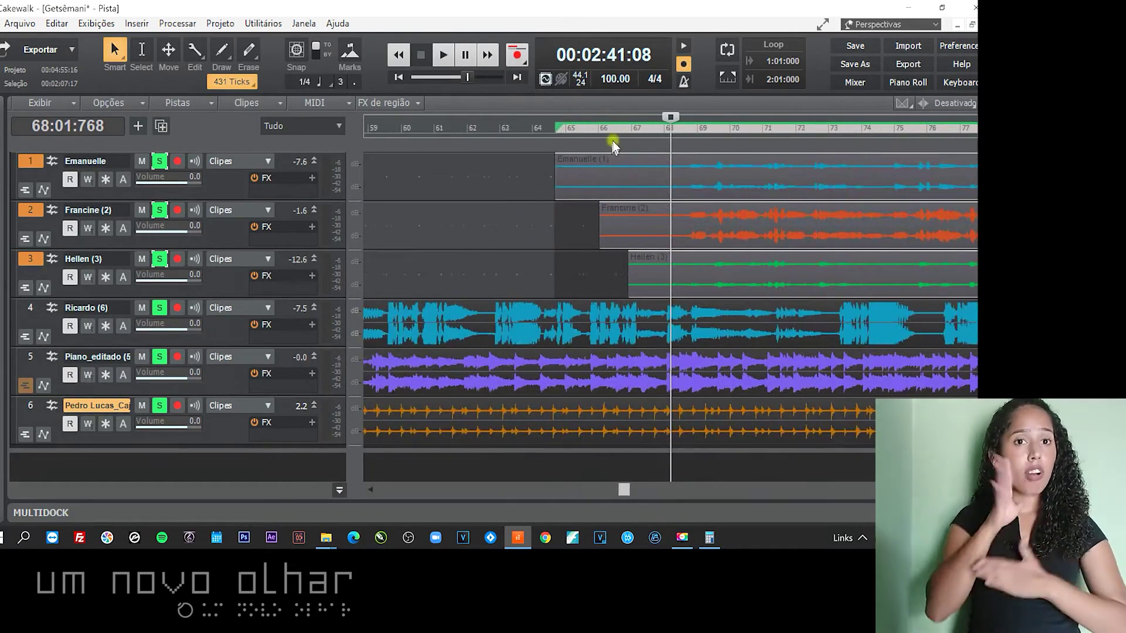
drag(558, 176, 683, 252)
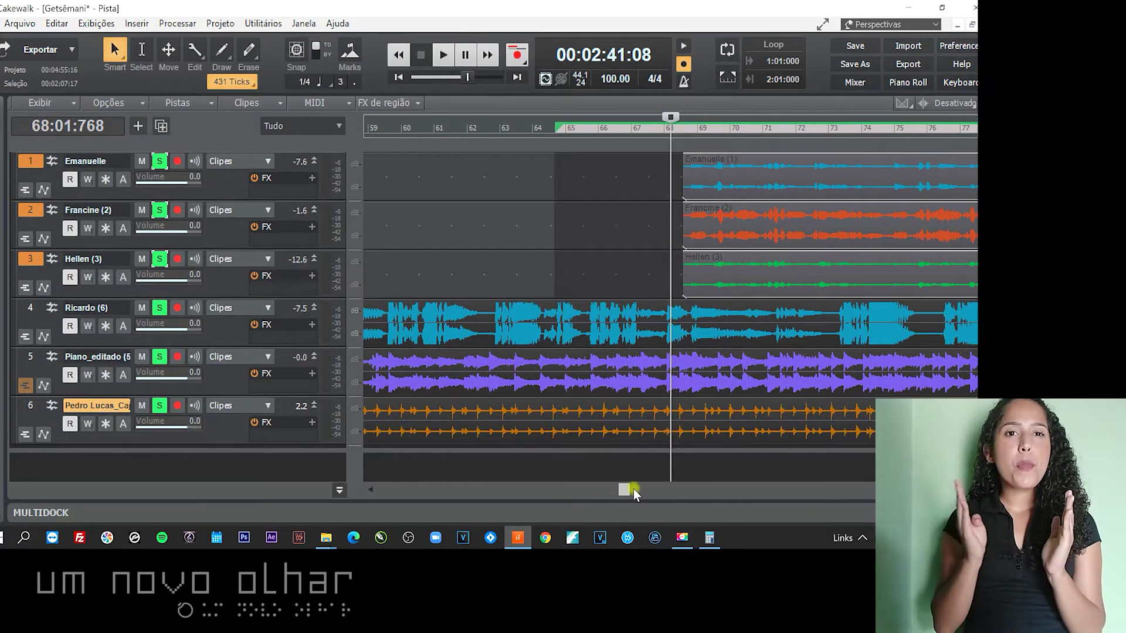
Trim the ends of the three vocal clips on tracks 1 to 3 together to about measure 113.
drag(624, 488, 826, 499)
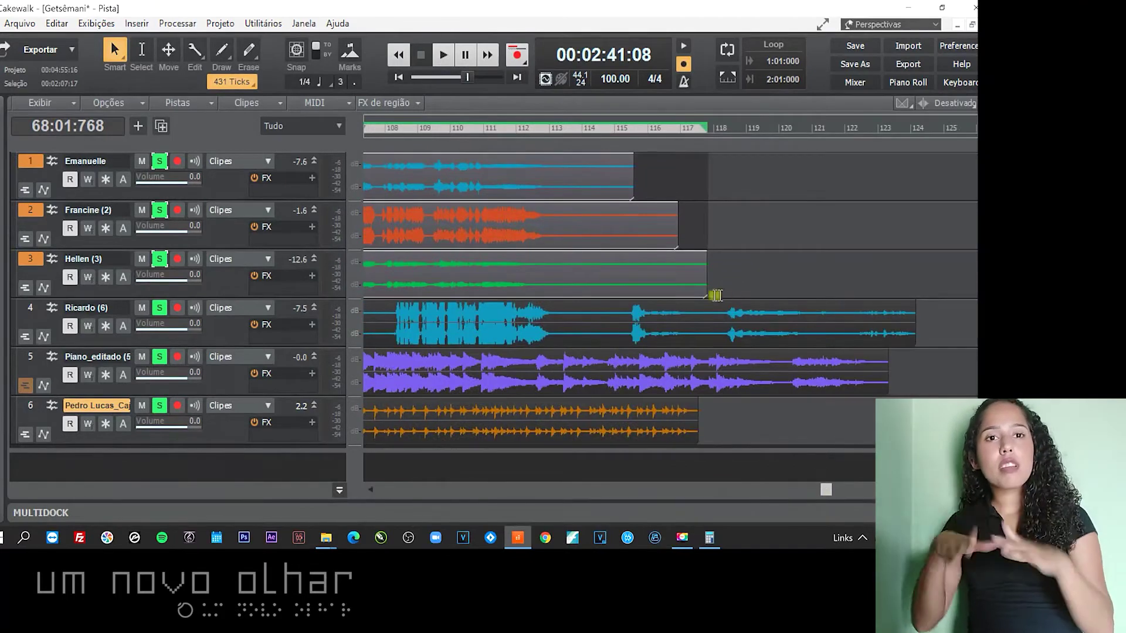
drag(700, 282, 560, 276)
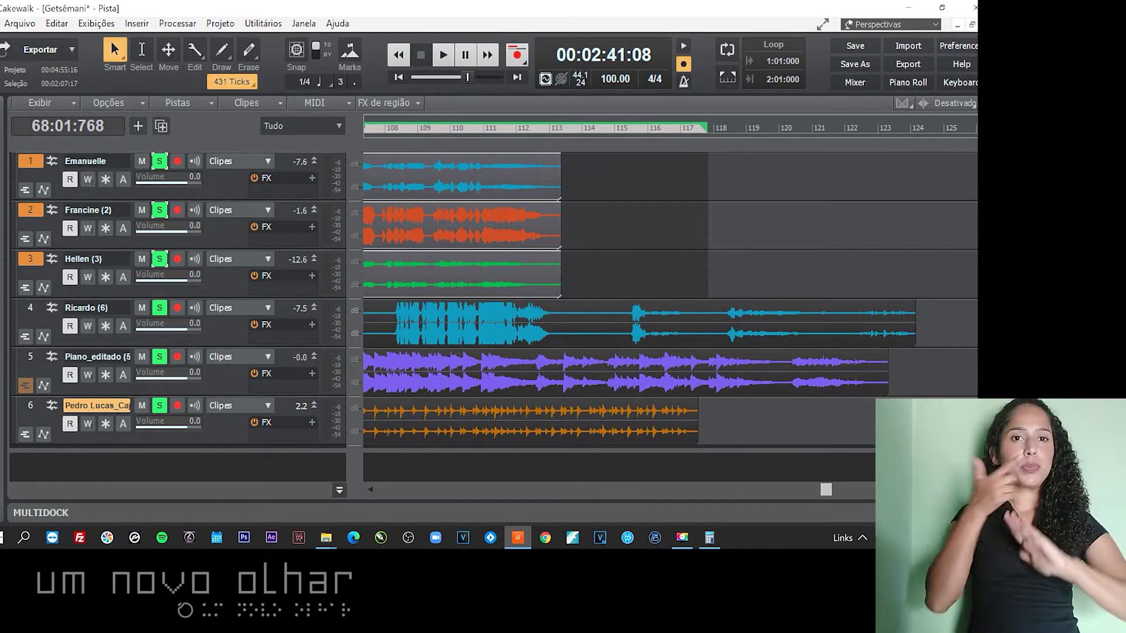
Try splitting the track 4 vocal clip at 97:01:251 by time in the split clips dialog, and undo the split.
scroll(714, 441, down, 8)
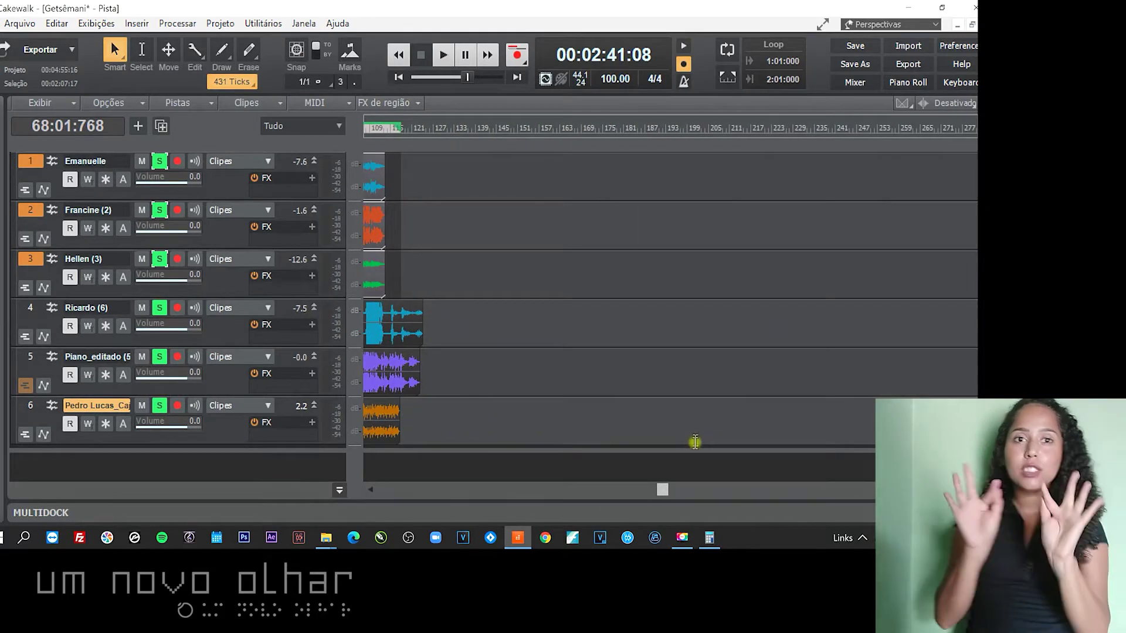
drag(663, 488, 386, 505)
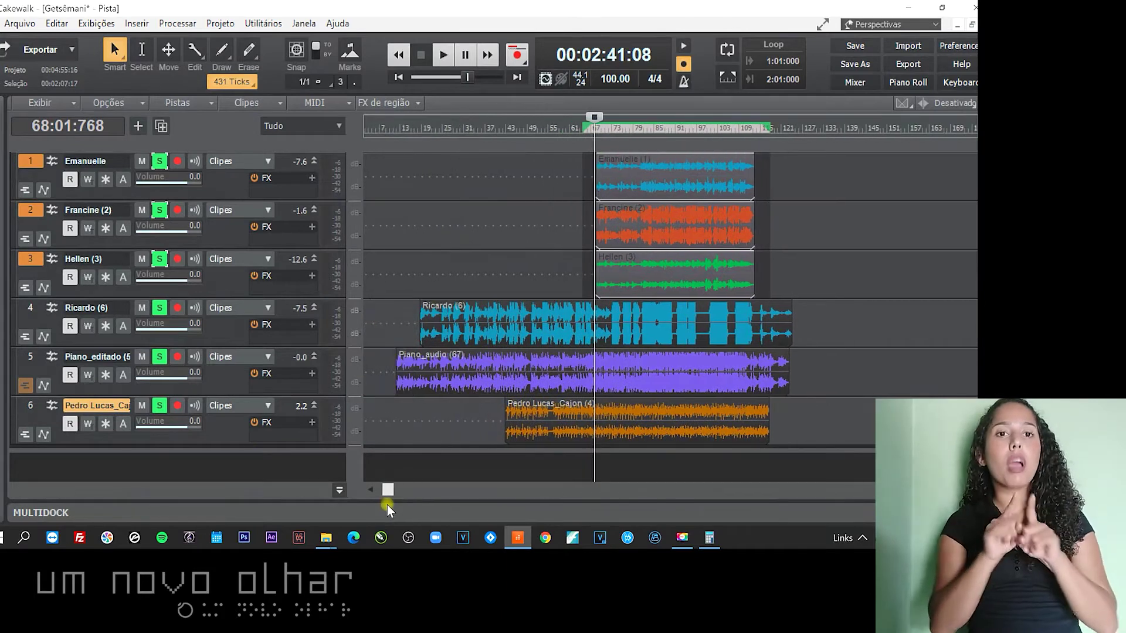
click(706, 321)
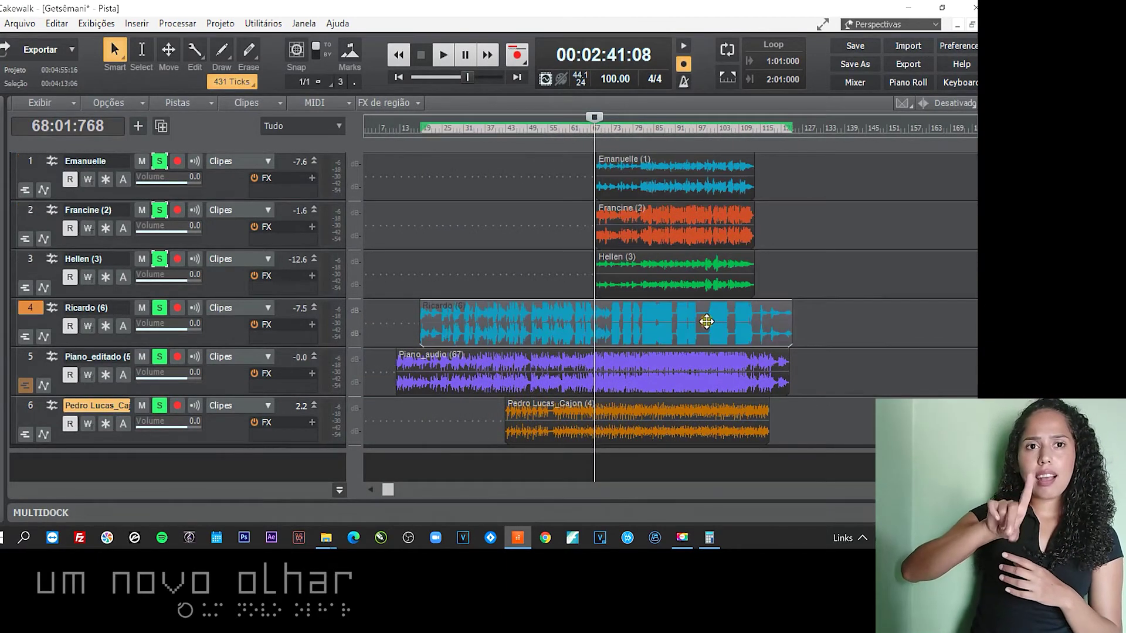
click(696, 130)
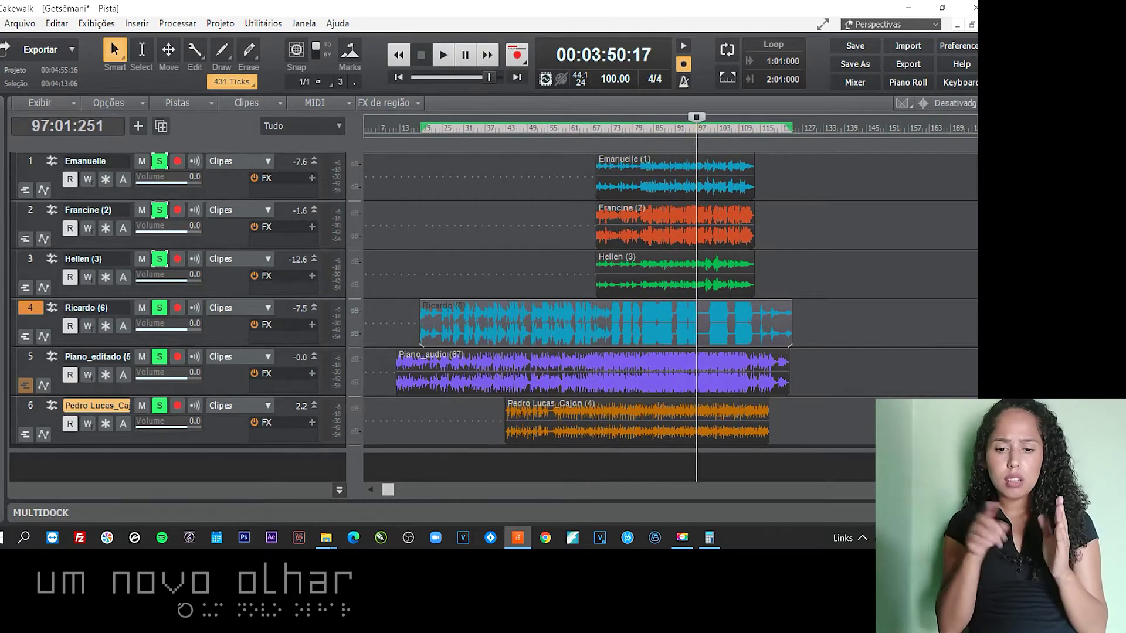
scroll(697, 294, up, 8)
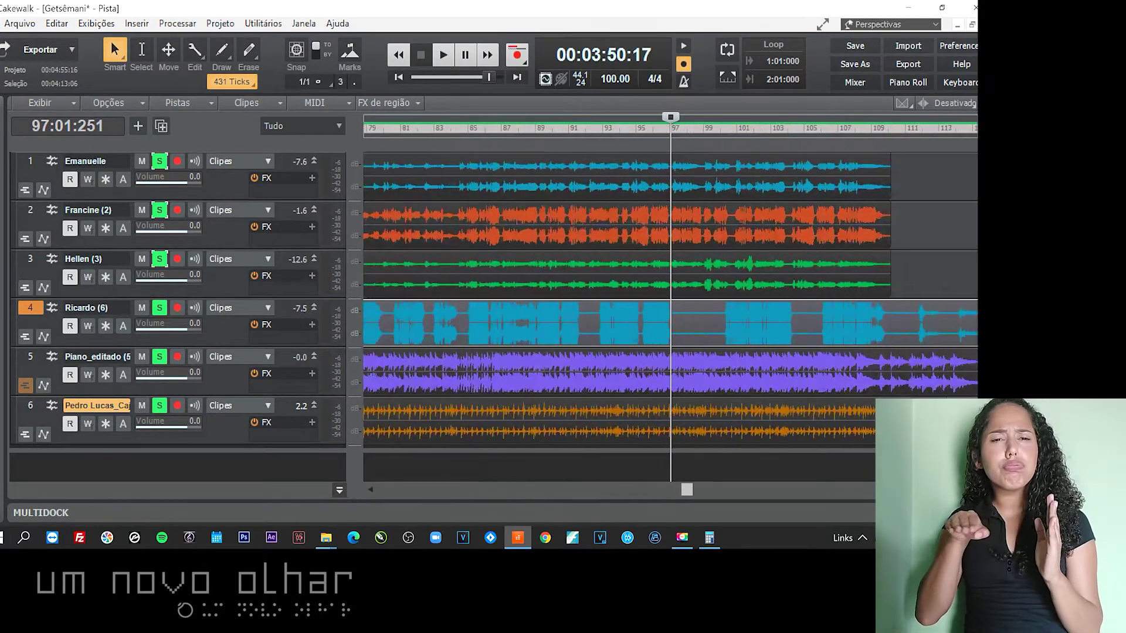
scroll(780, 340, up, 2)
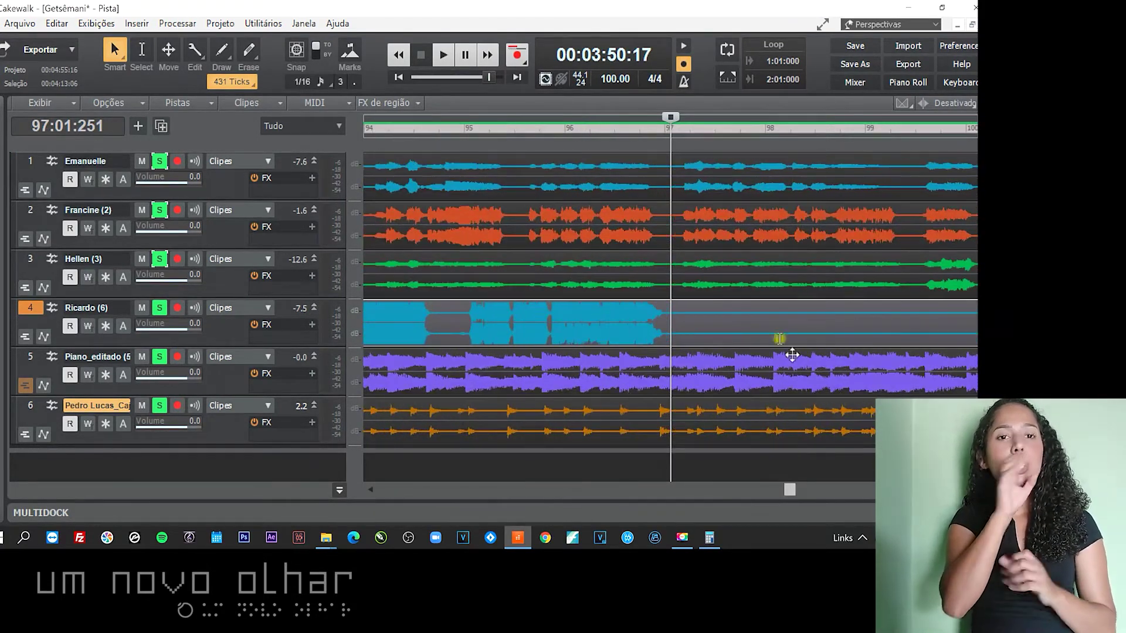
right_click(677, 317)
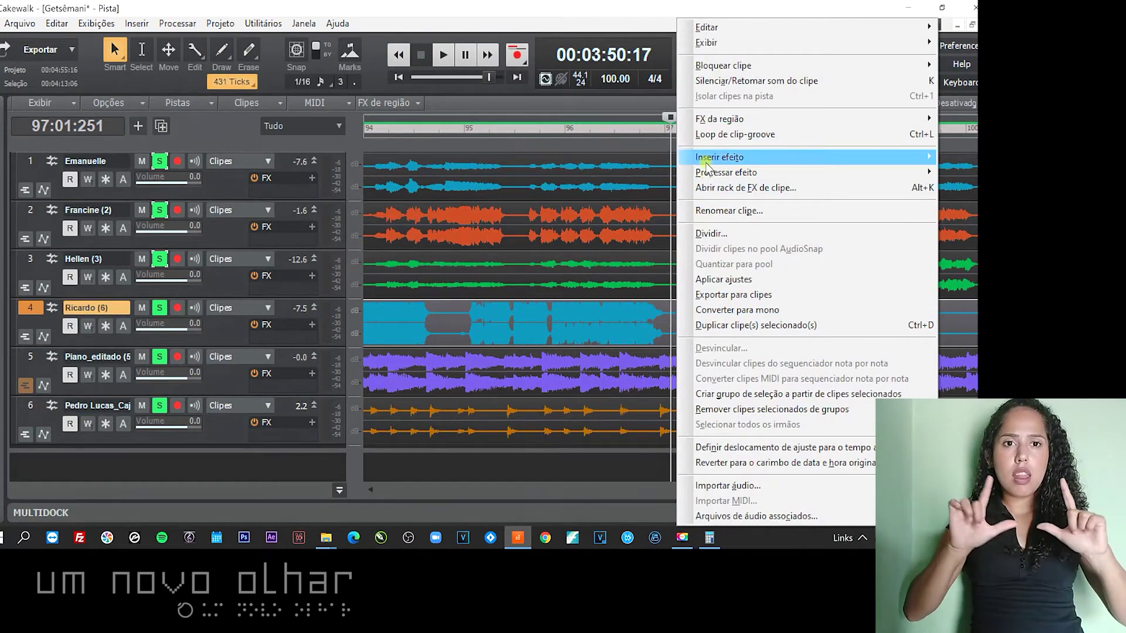
click(708, 233)
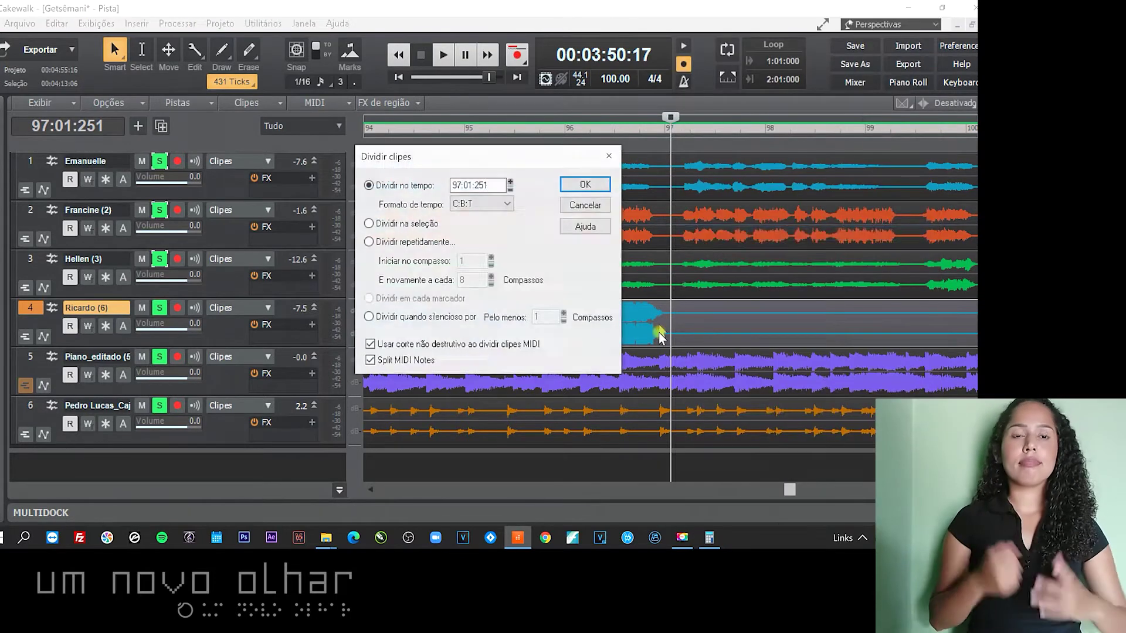
click(588, 186)
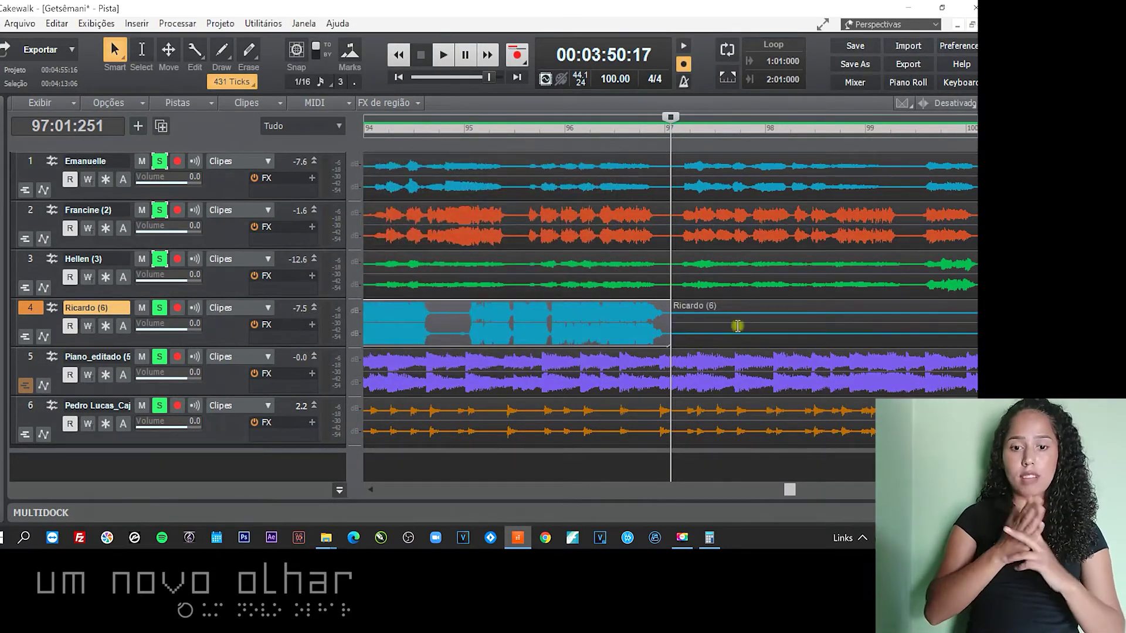
click(736, 324)
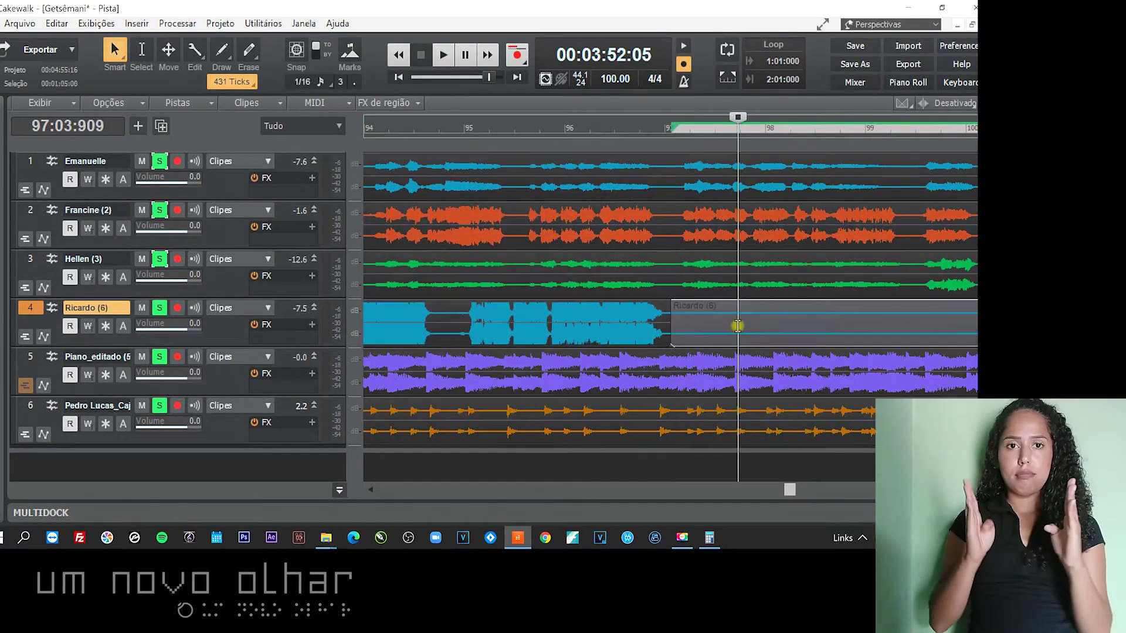
click(665, 317)
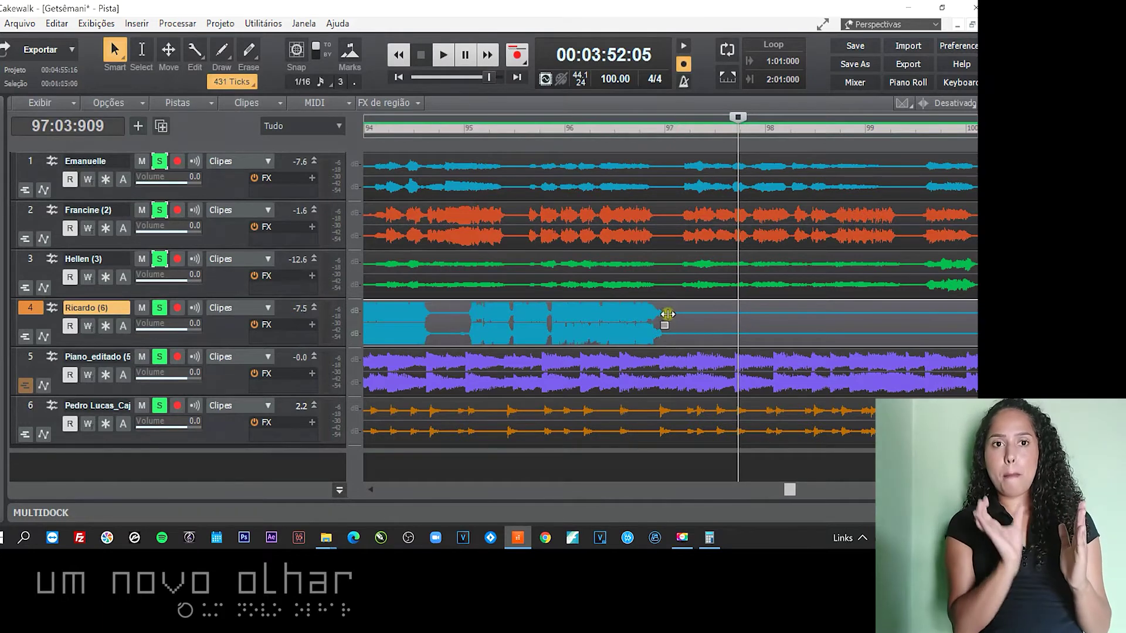
Split the track 4 vocal clip at 97:01:647 and trim the second piece's start to about measure 101, just before the singing resumes.
click(680, 133)
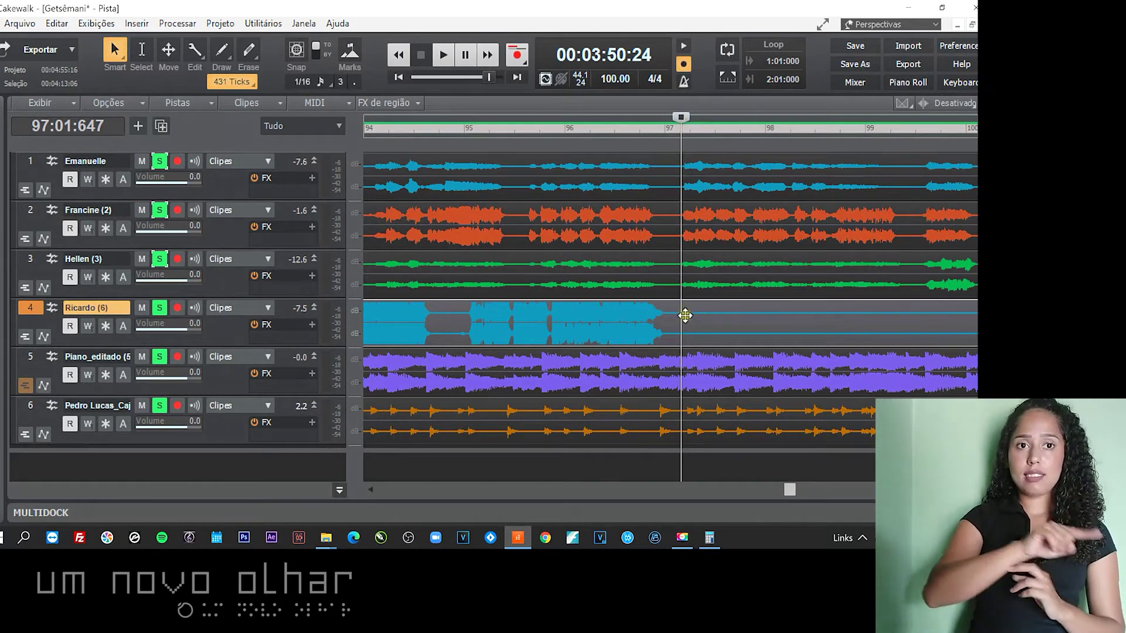
key(s)
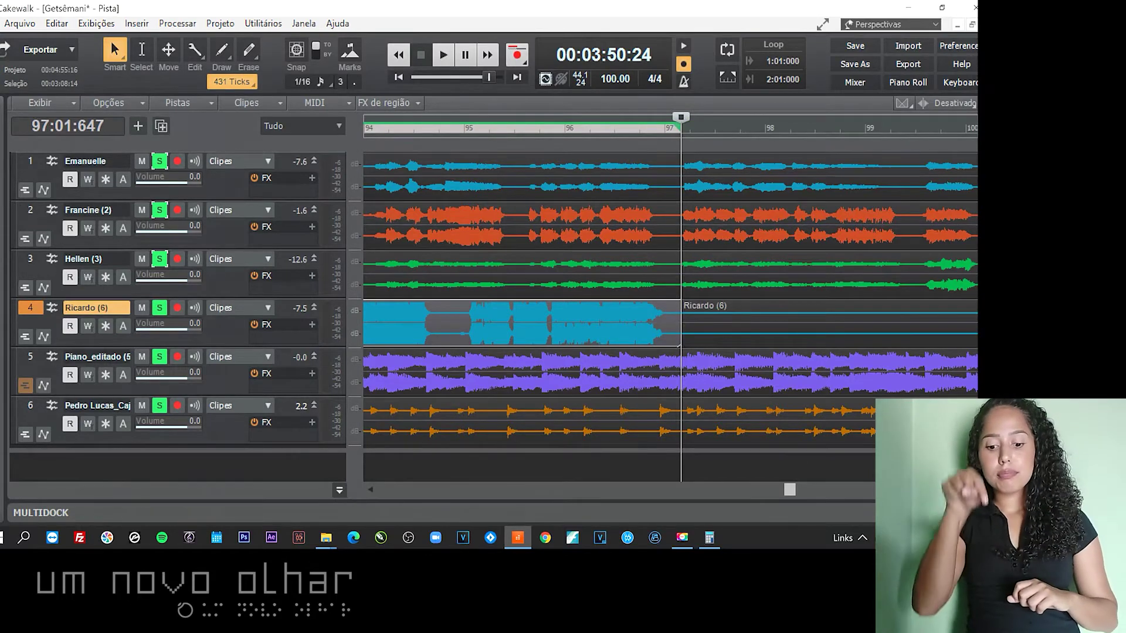
scroll(687, 300, down, 5)
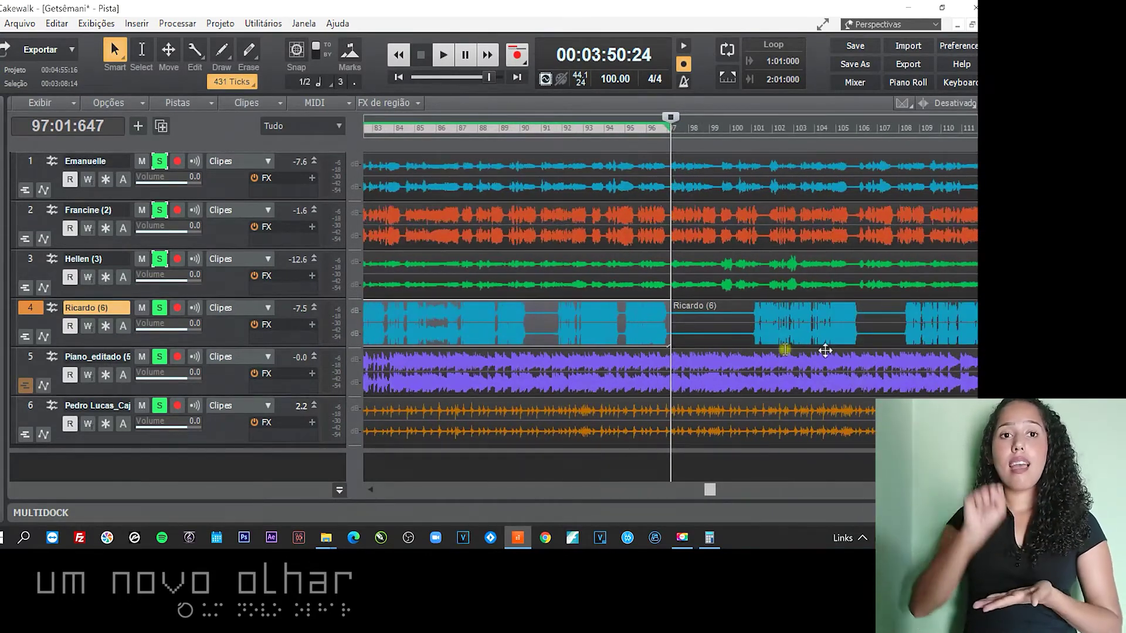
click(684, 308)
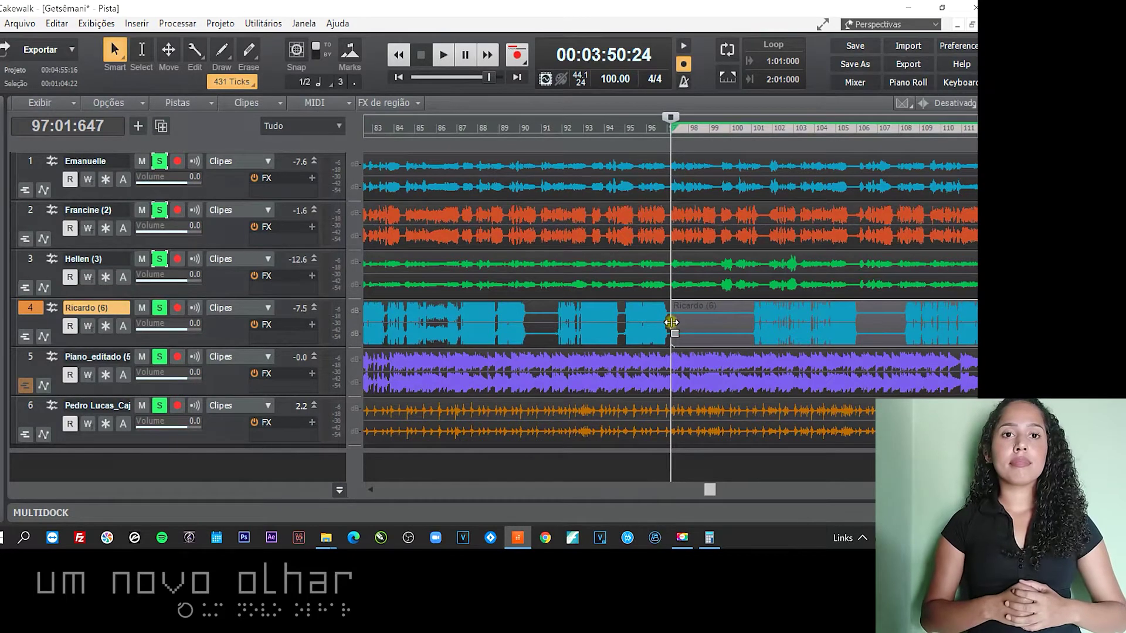
drag(671, 322, 750, 342)
Split the track 4 vocal at 90:03:612 and trim the following piece's start to about the middle of measure 91.
click(533, 129)
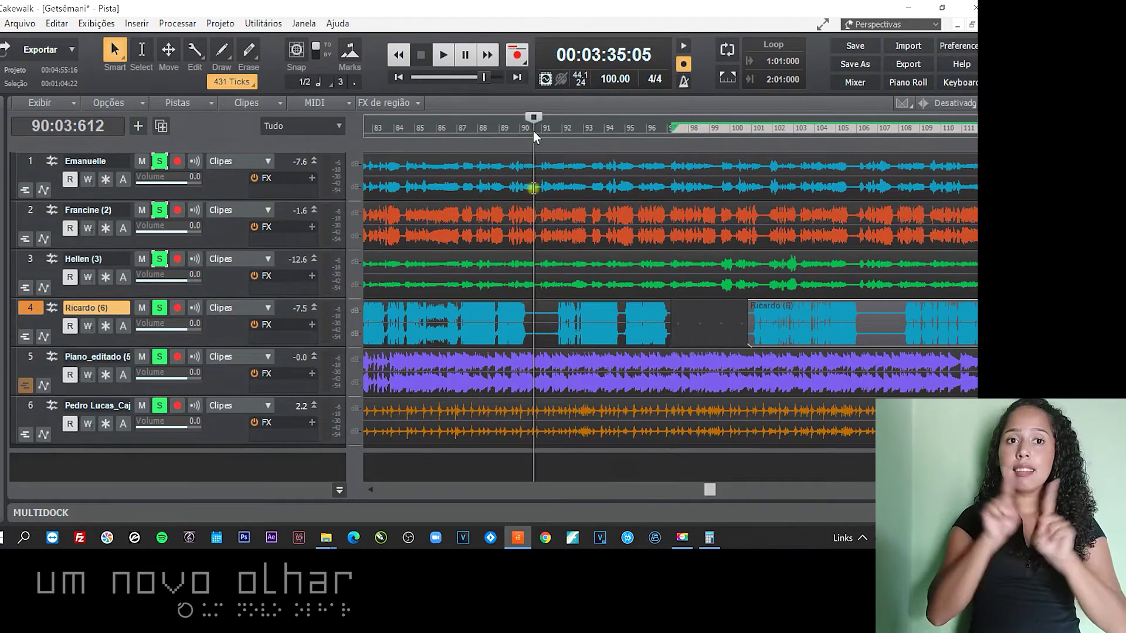
click(541, 318)
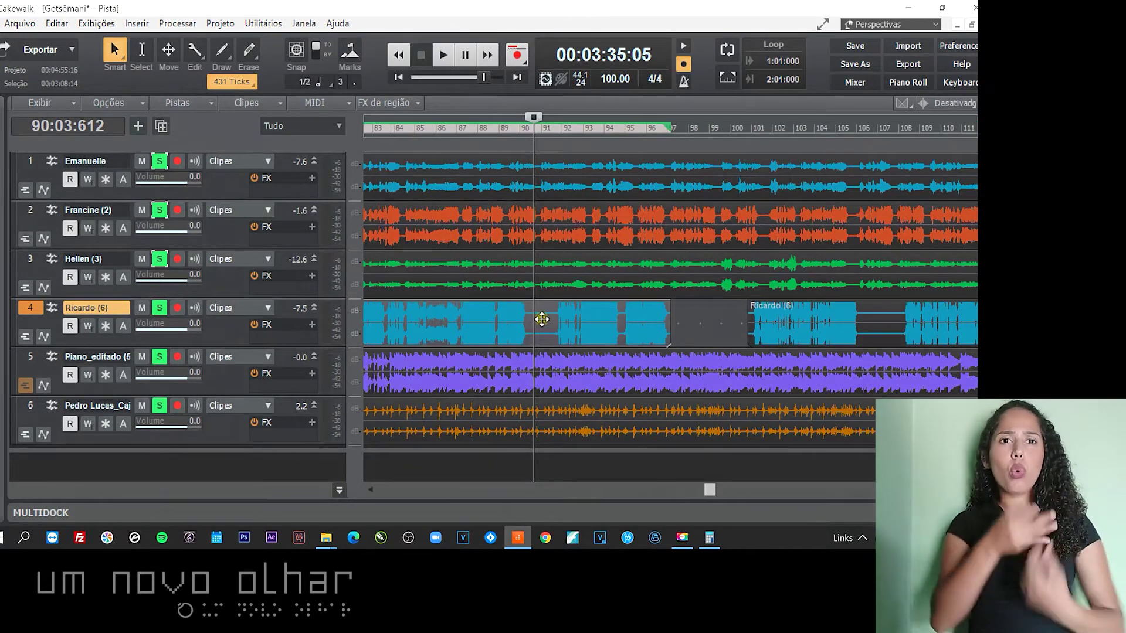
key(s)
drag(534, 326, 556, 326)
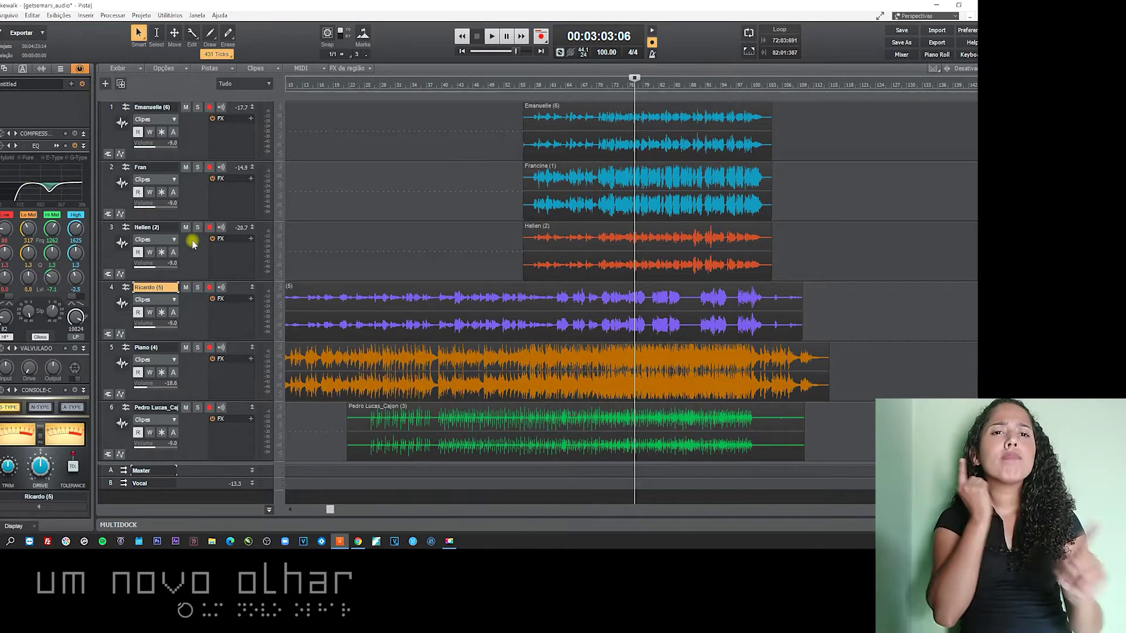
Solo the vocal tracks 1 to 3 and listen to them together from measure 76.
click(197, 108)
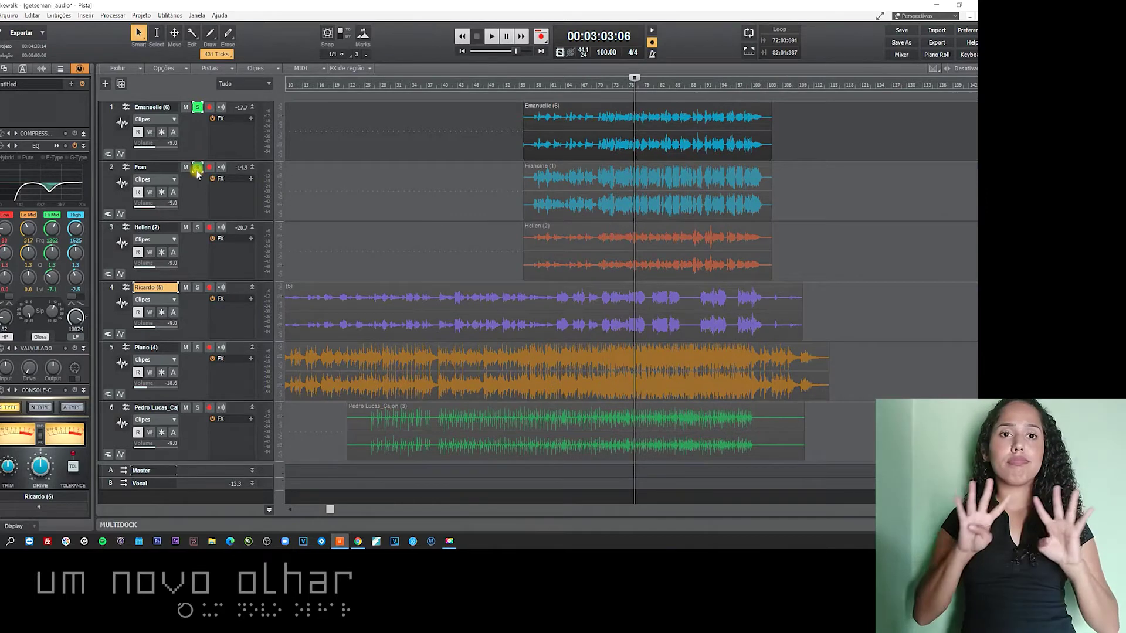
click(197, 168)
click(196, 228)
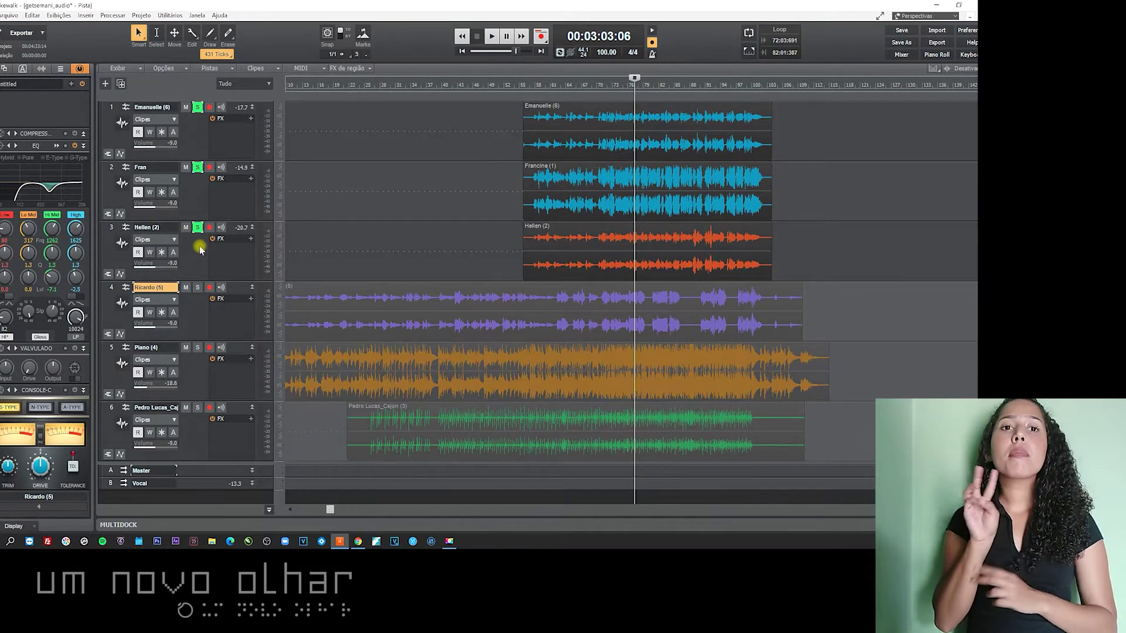
key(z)
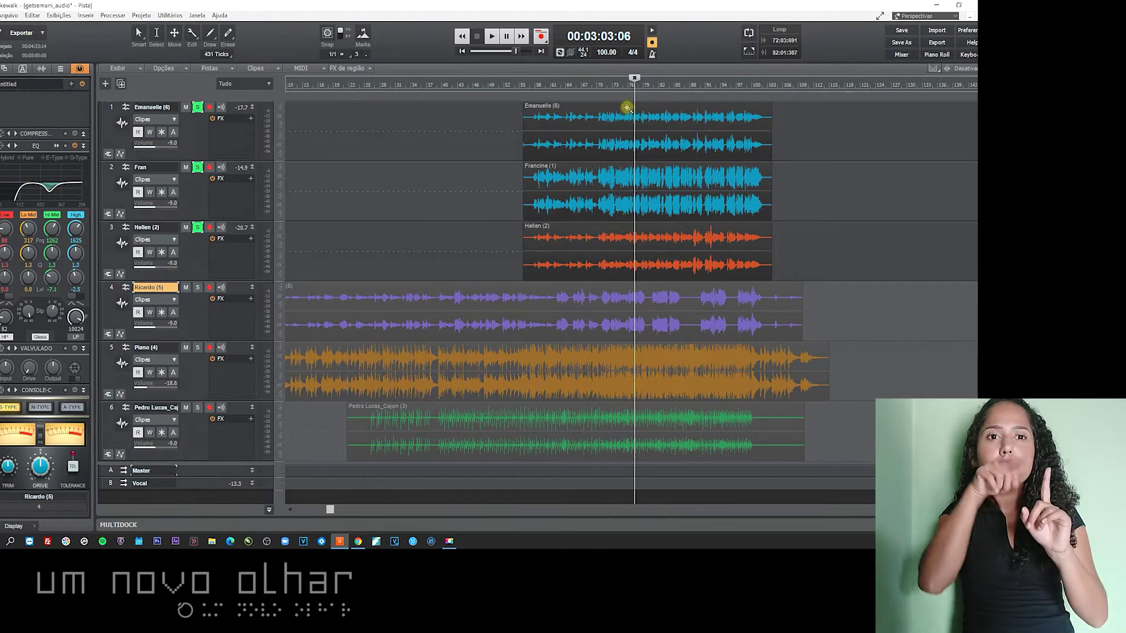
mouse_move(624, 102)
mouse_down()
mouse_move(643, 137)
mouse_move(657, 251)
mouse_up()
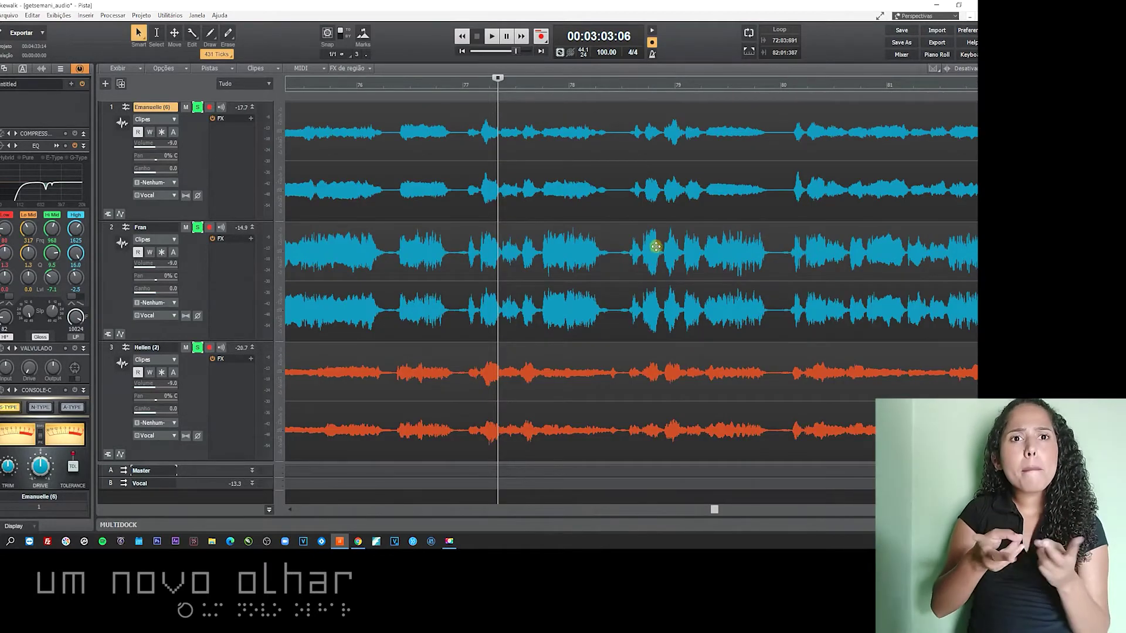
click(355, 85)
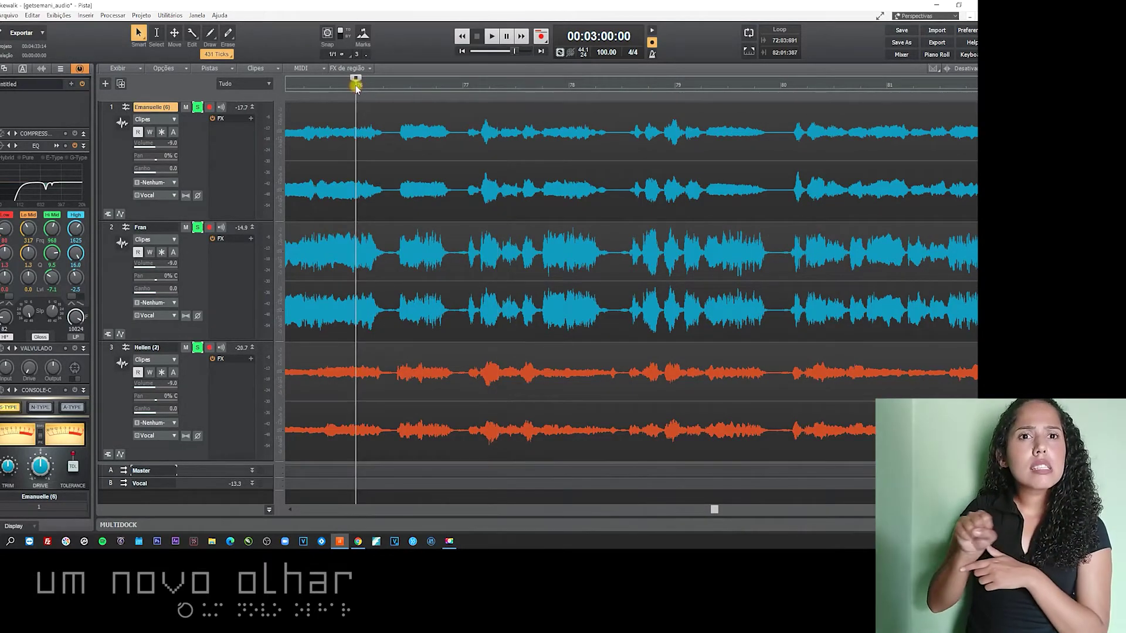
key(space)
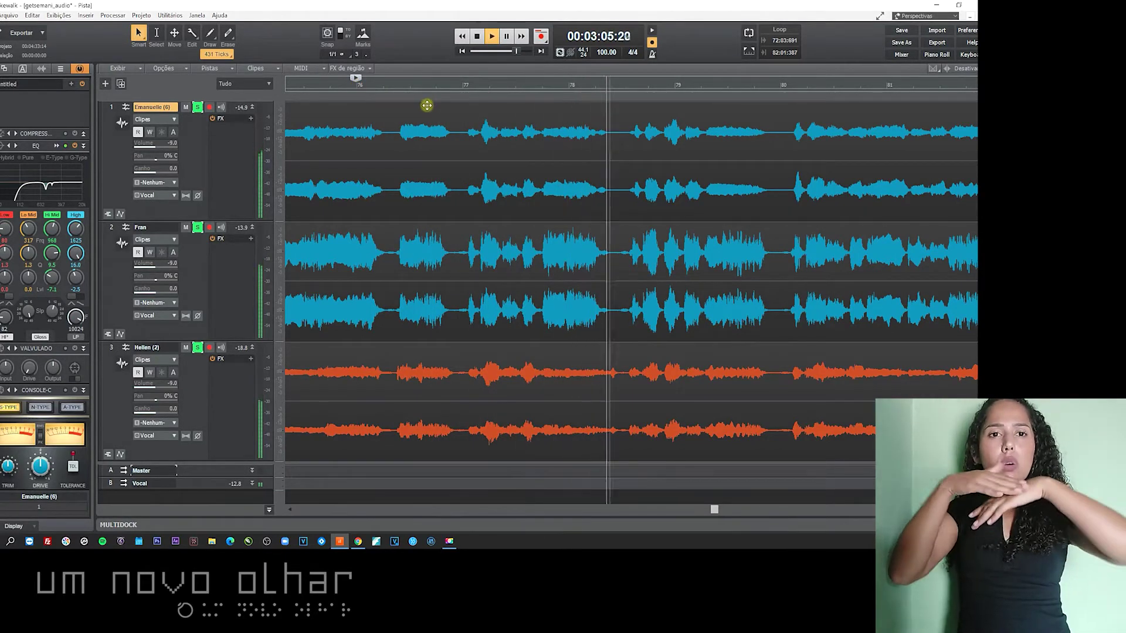
key(space)
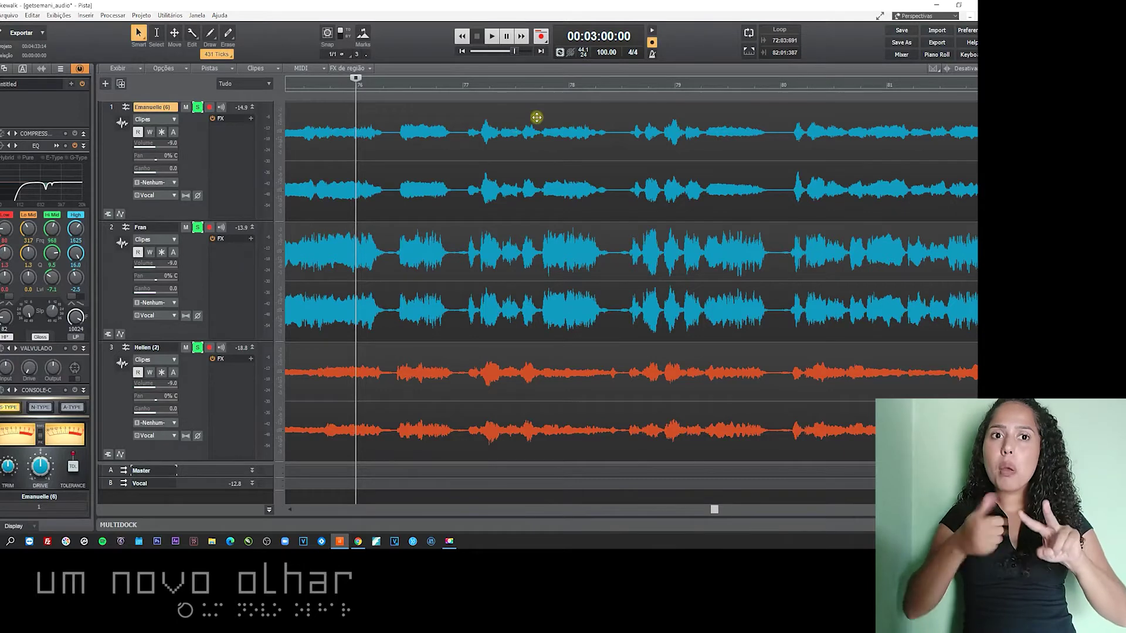
Listen repeatedly to how the three soloed vocals end their phrase, starting near the end of measure 77.
click(561, 91)
key(space)
key(space)
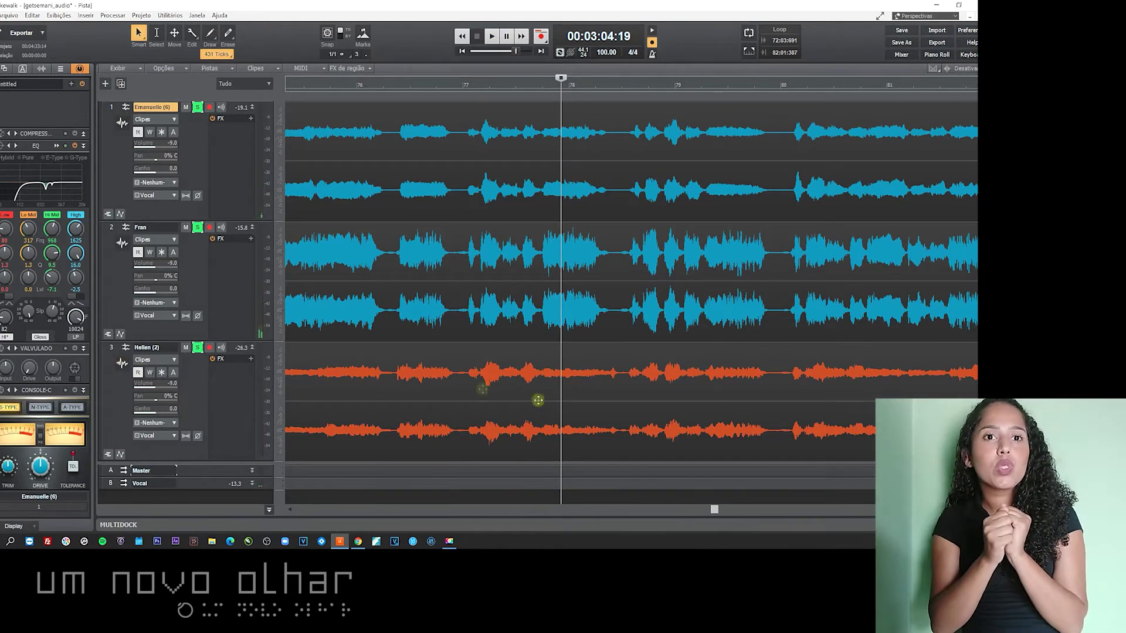
key(space)
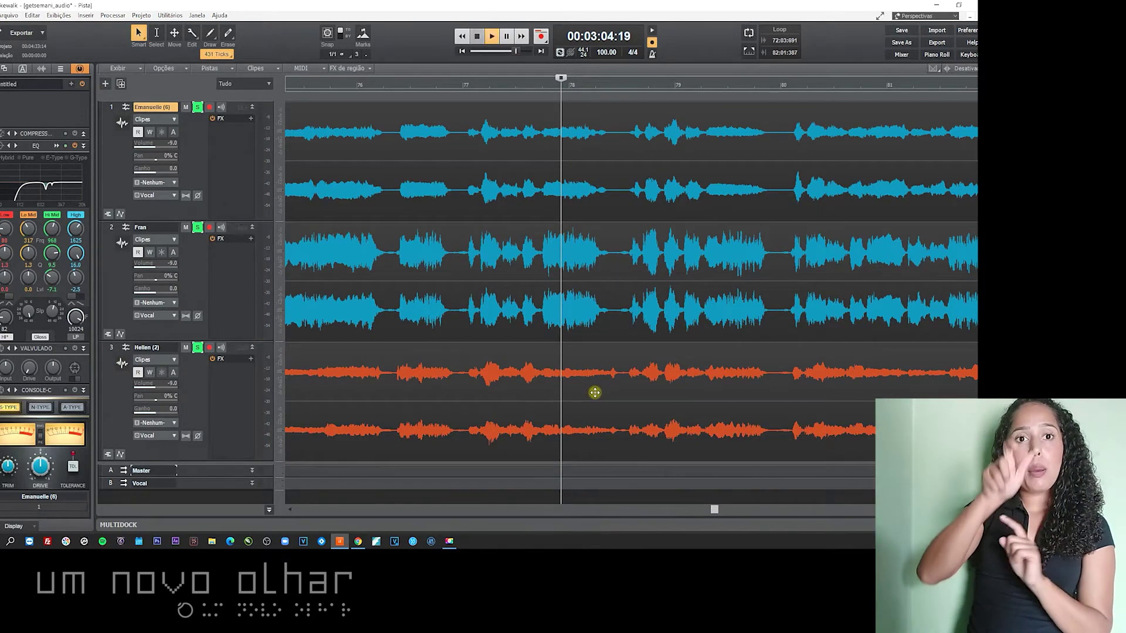
key(space)
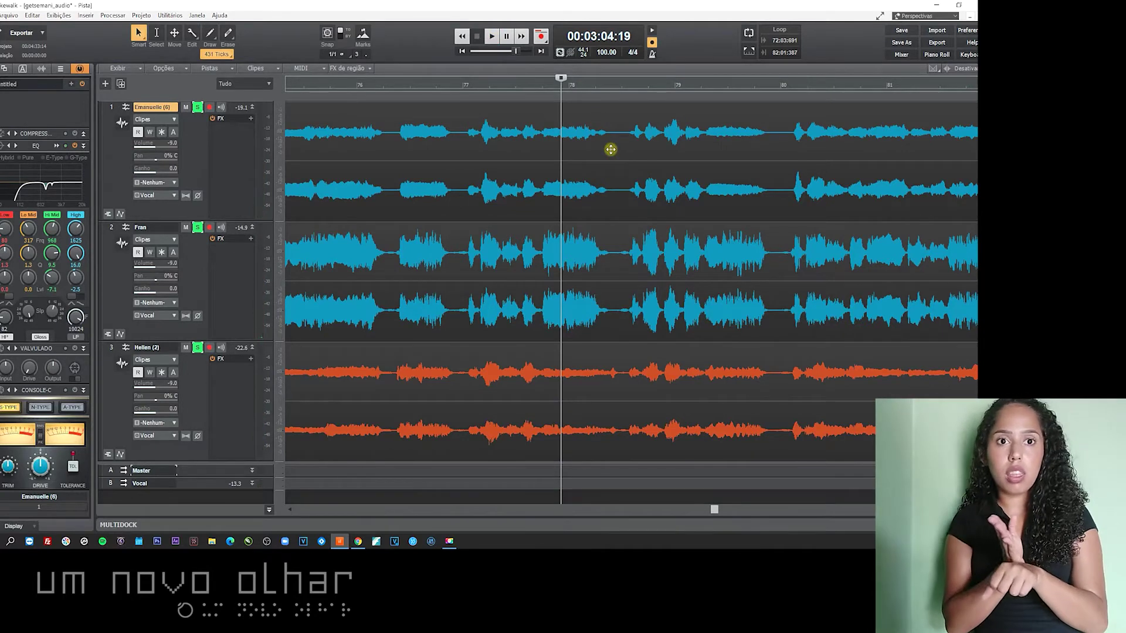
Remove the solo from track 3 and listen to only tracks 1 and 2 from near the end of measure 77.
click(197, 349)
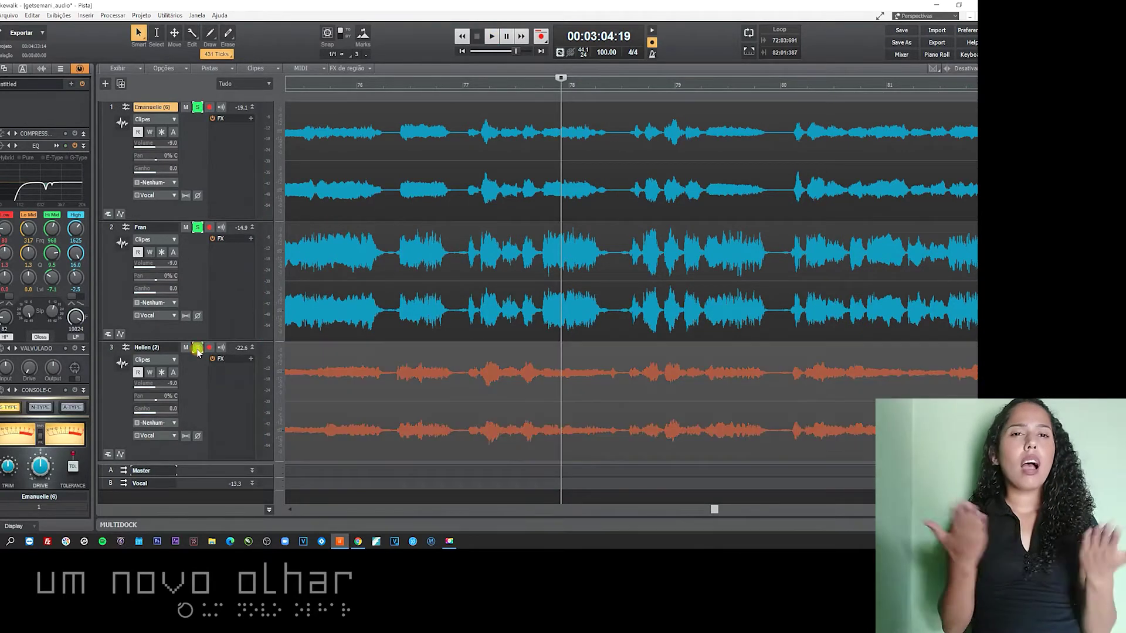
click(192, 398)
key(space)
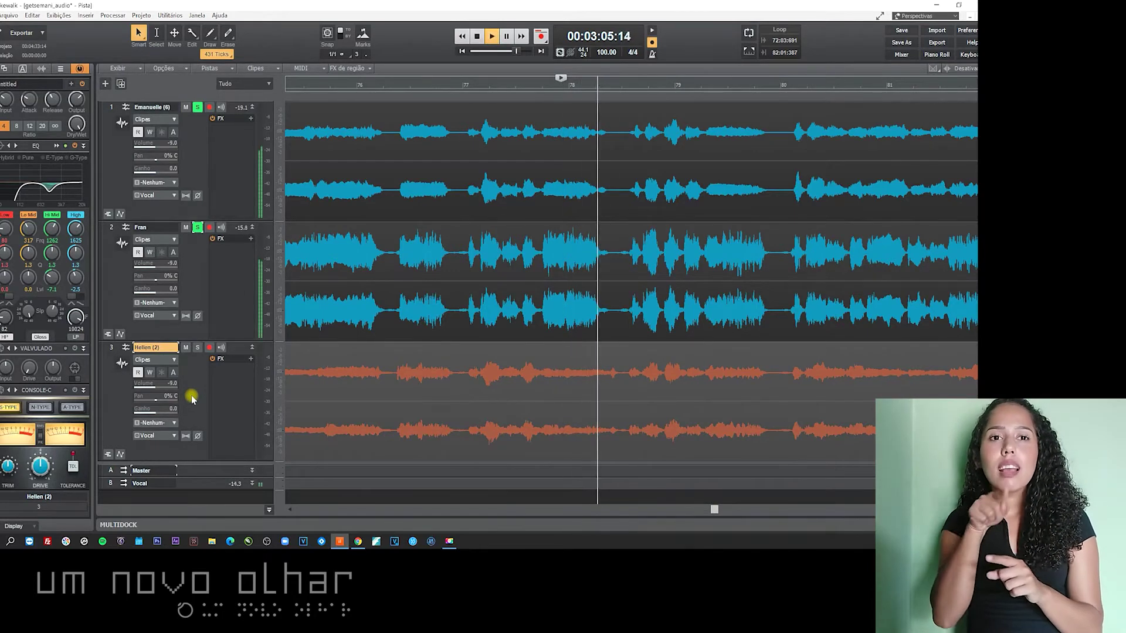
key(space)
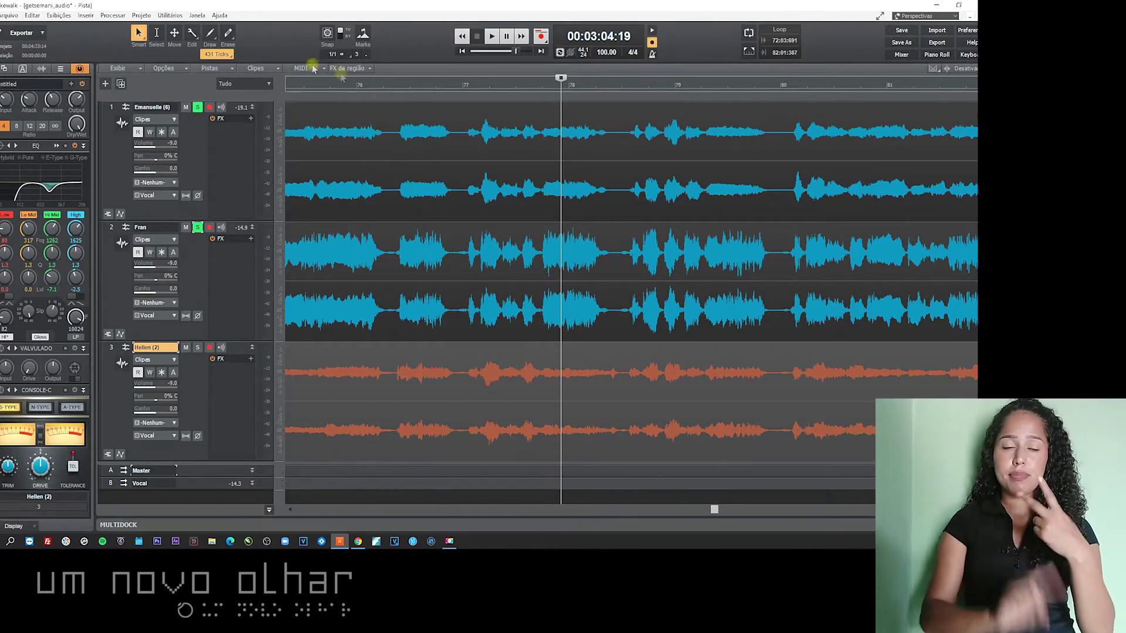
Switch the Edit tool to its split mode (Dividir) and remove the solo from tracks 1 and 2.
click(195, 34)
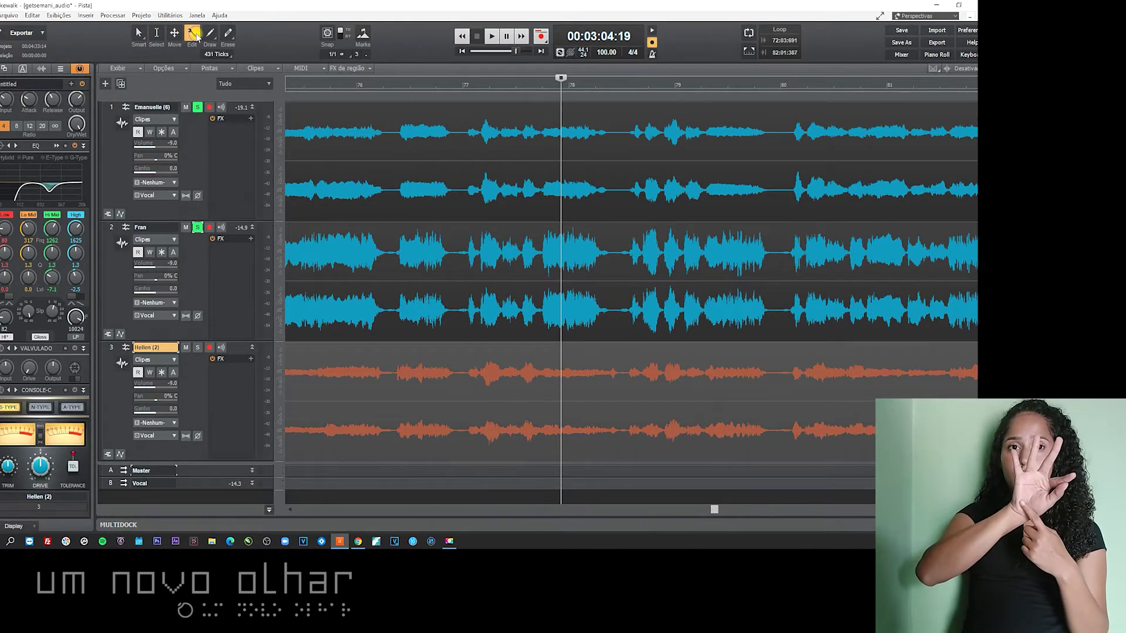
right_click(196, 35)
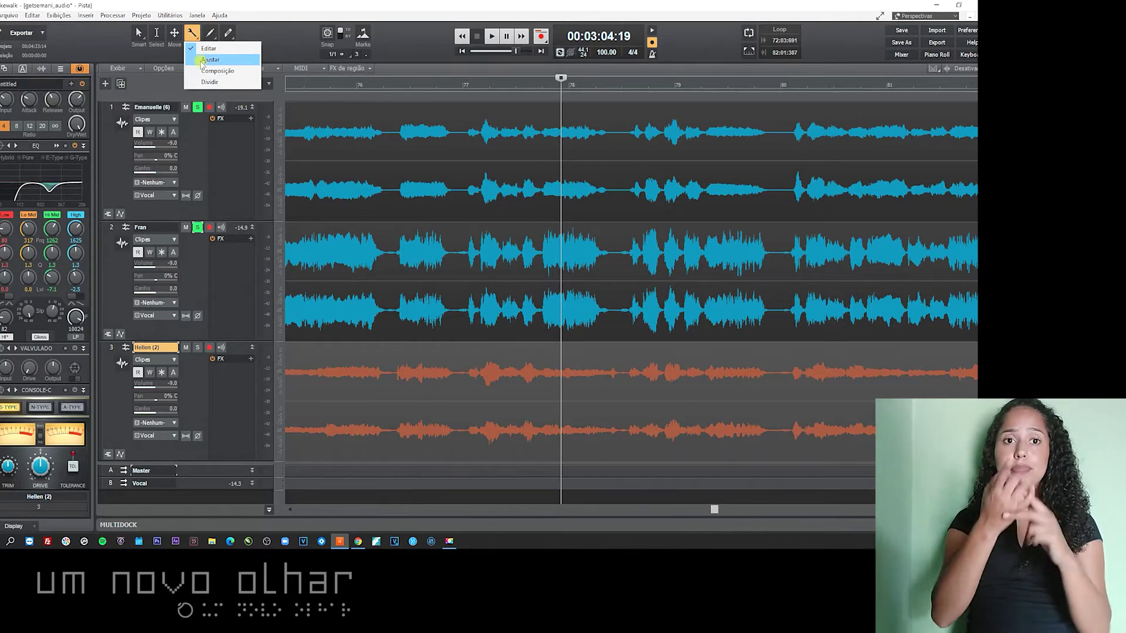
click(202, 82)
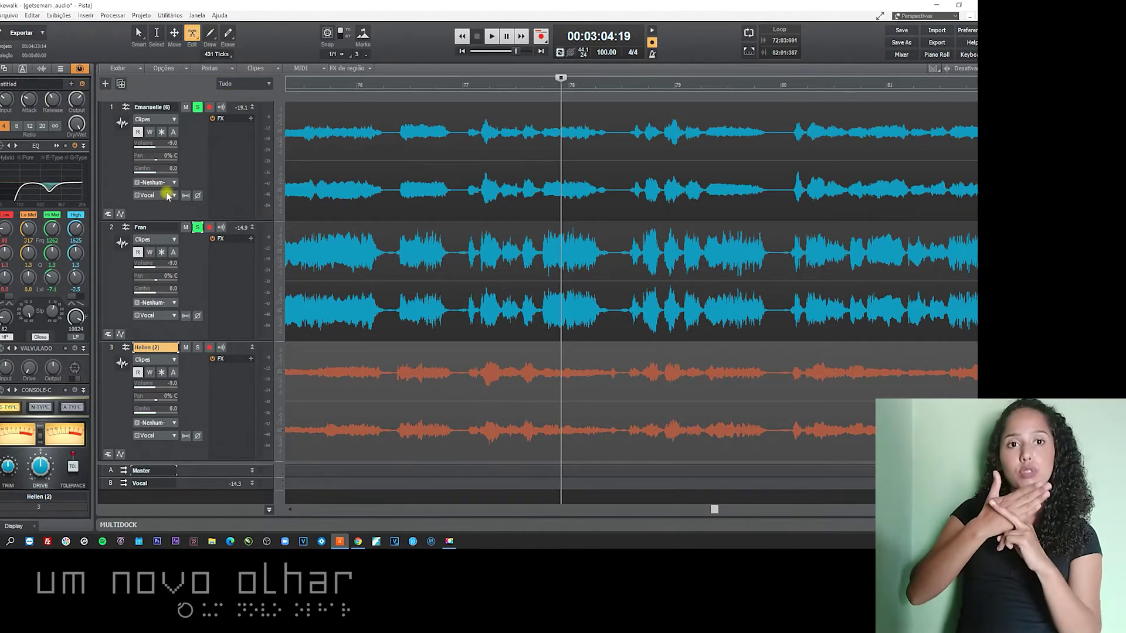
click(197, 227)
click(197, 107)
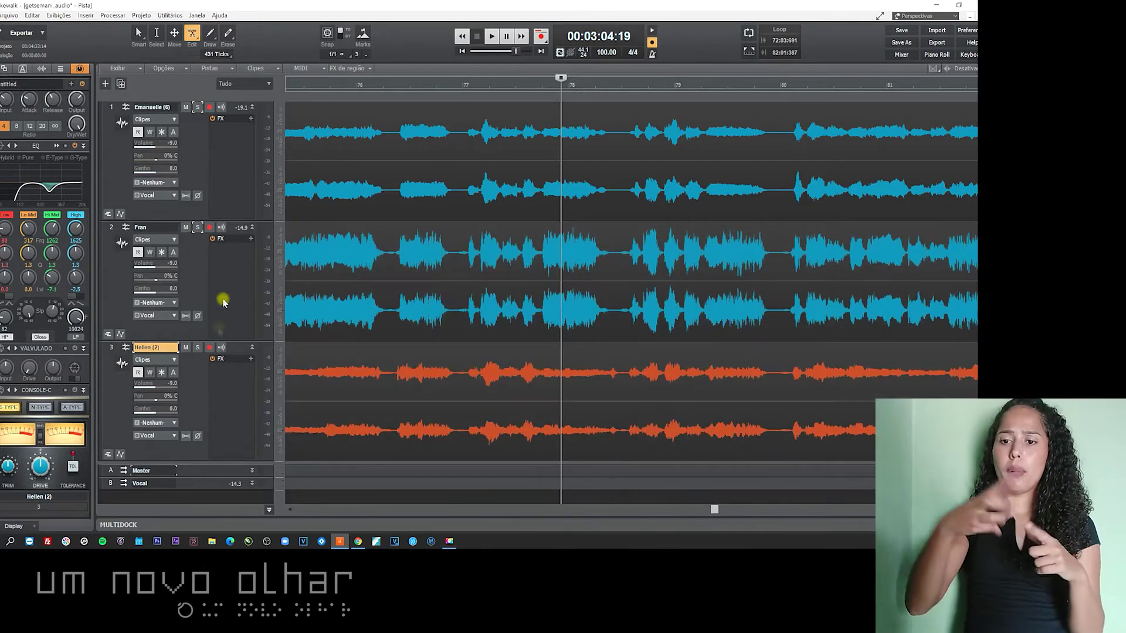
Solo the vocal on track 3 and listen twice to its phrase ending from measure 77.
click(197, 347)
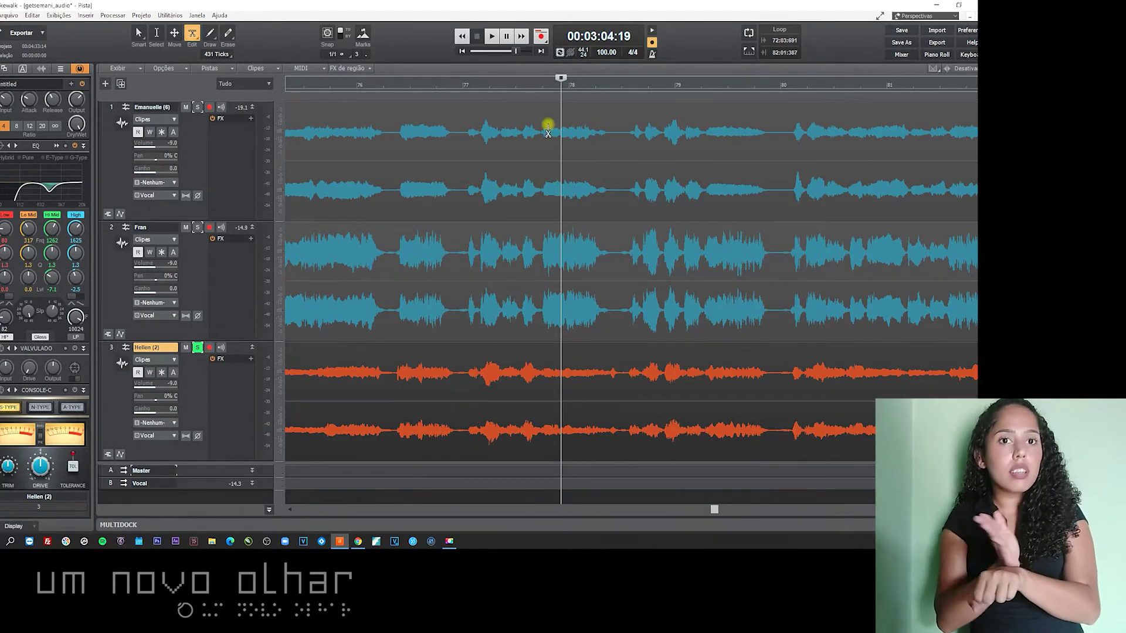
click(462, 85)
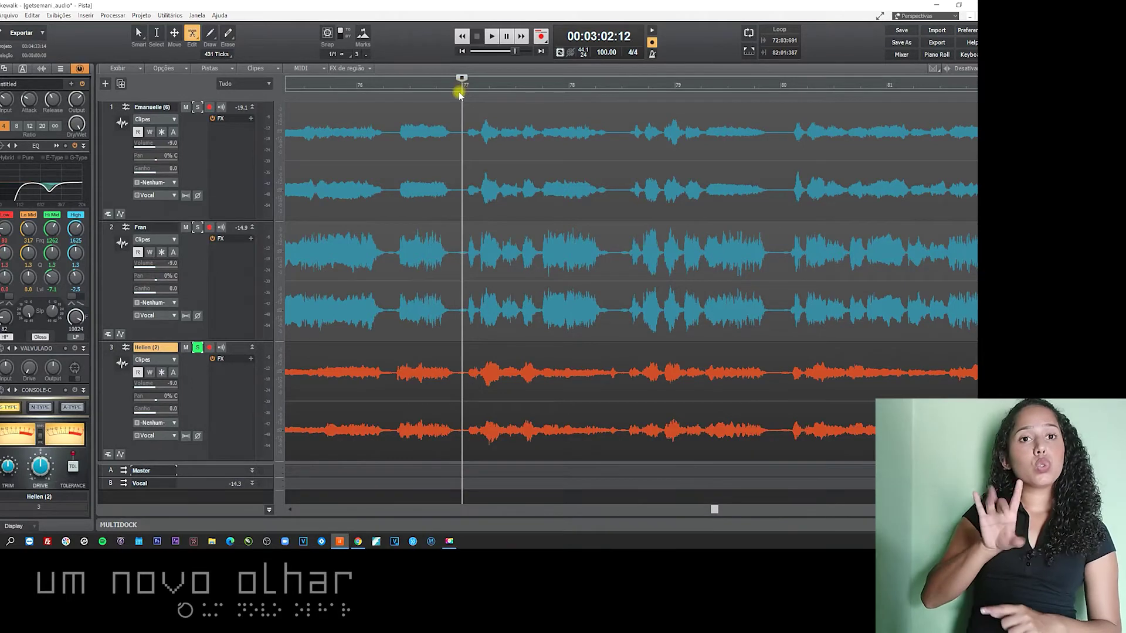
key(space)
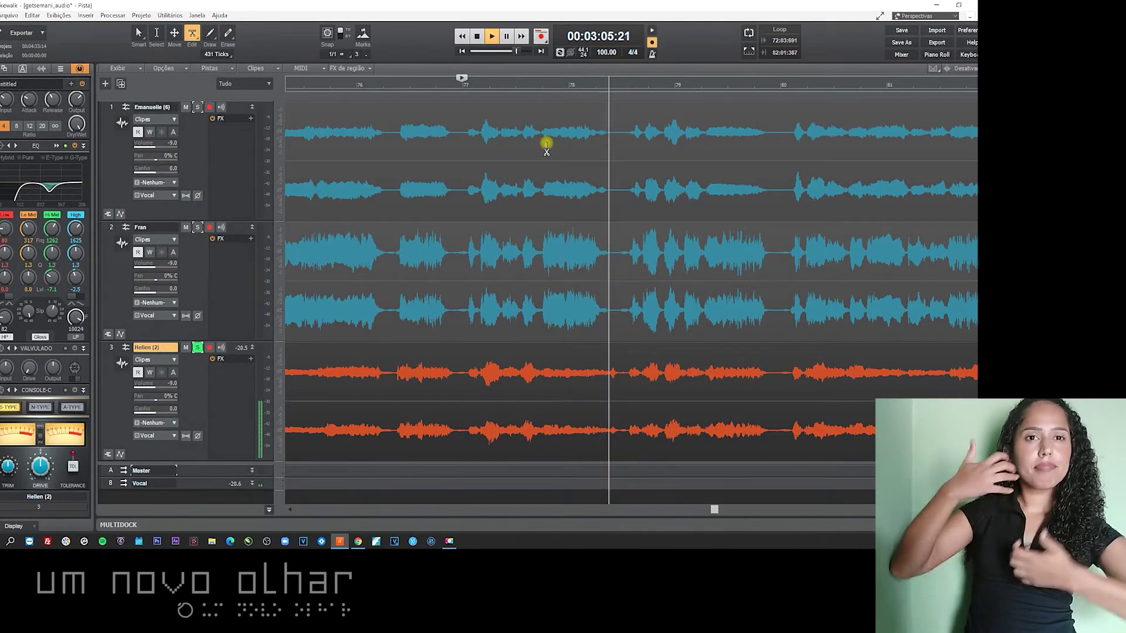
key(space)
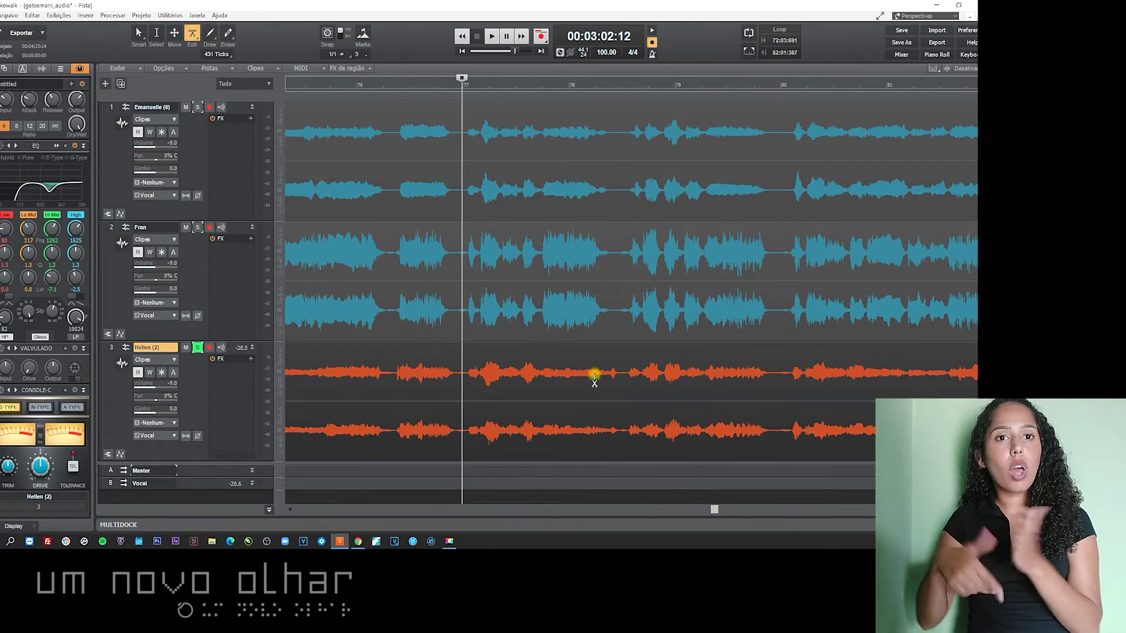
key(space)
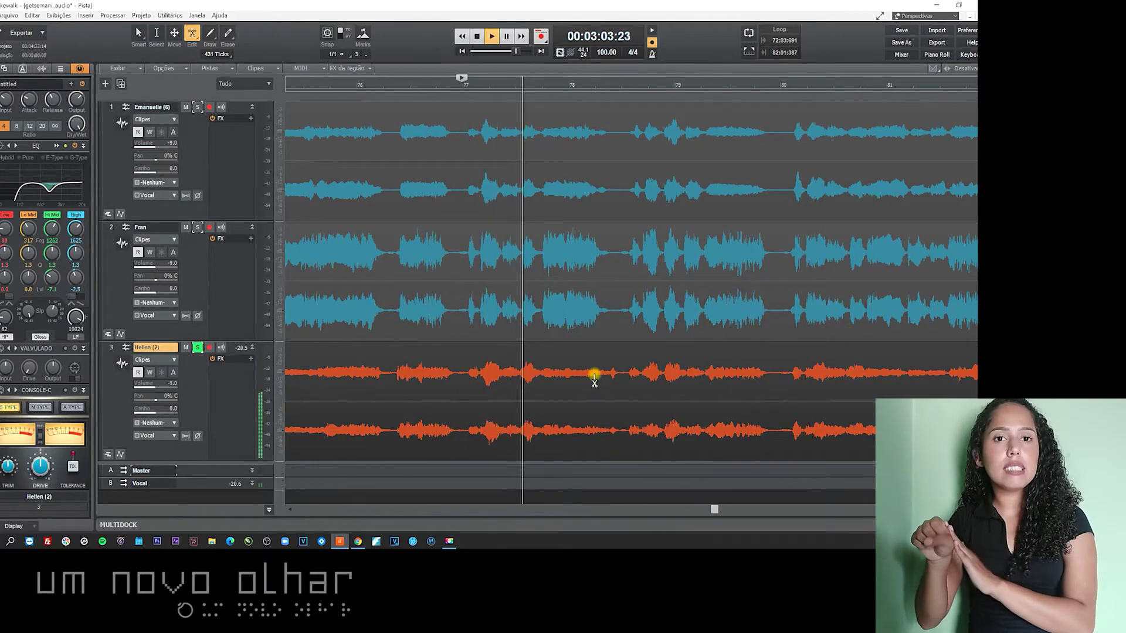
key(space)
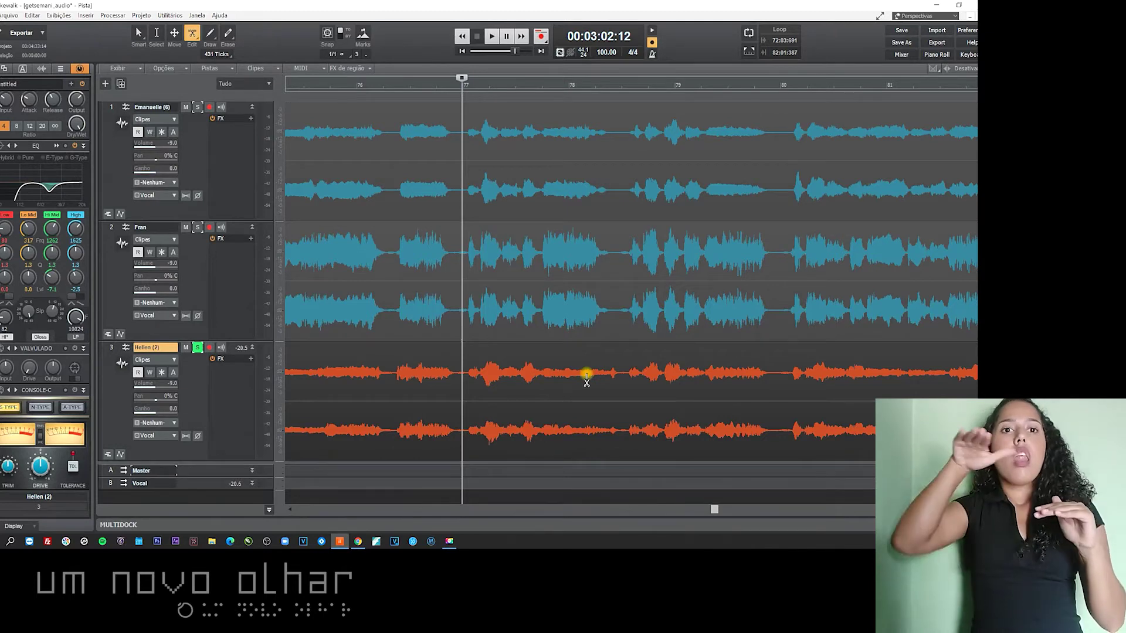
Split the track 3 vocal clip near the last beat of measure 77 and around the middle of measure 78, isolating the phrase ending.
click(541, 385)
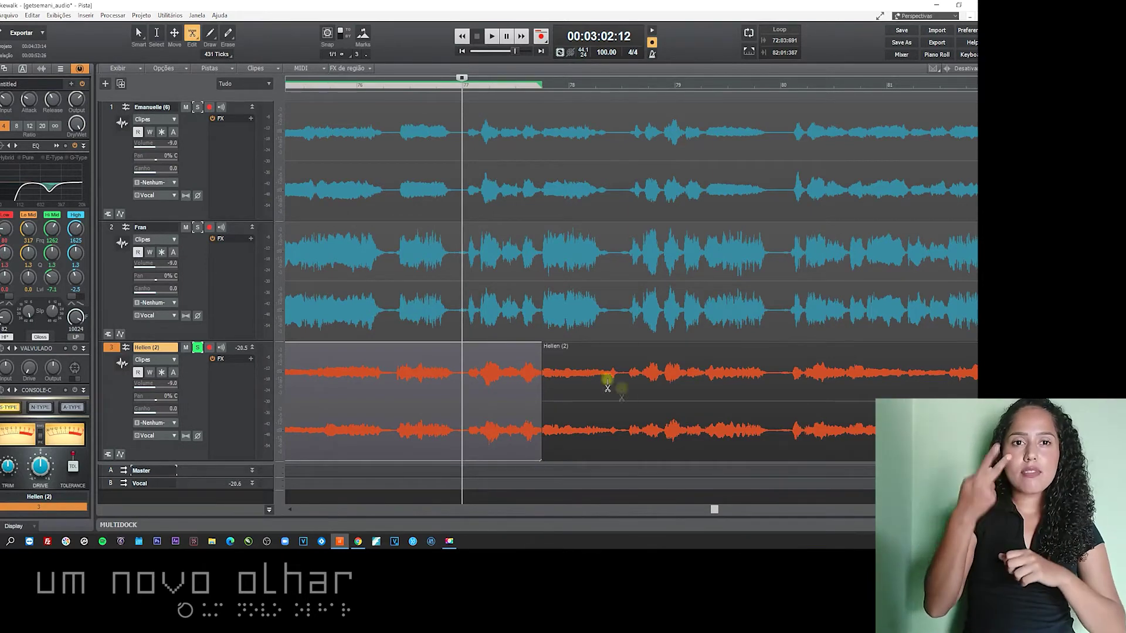
key(space)
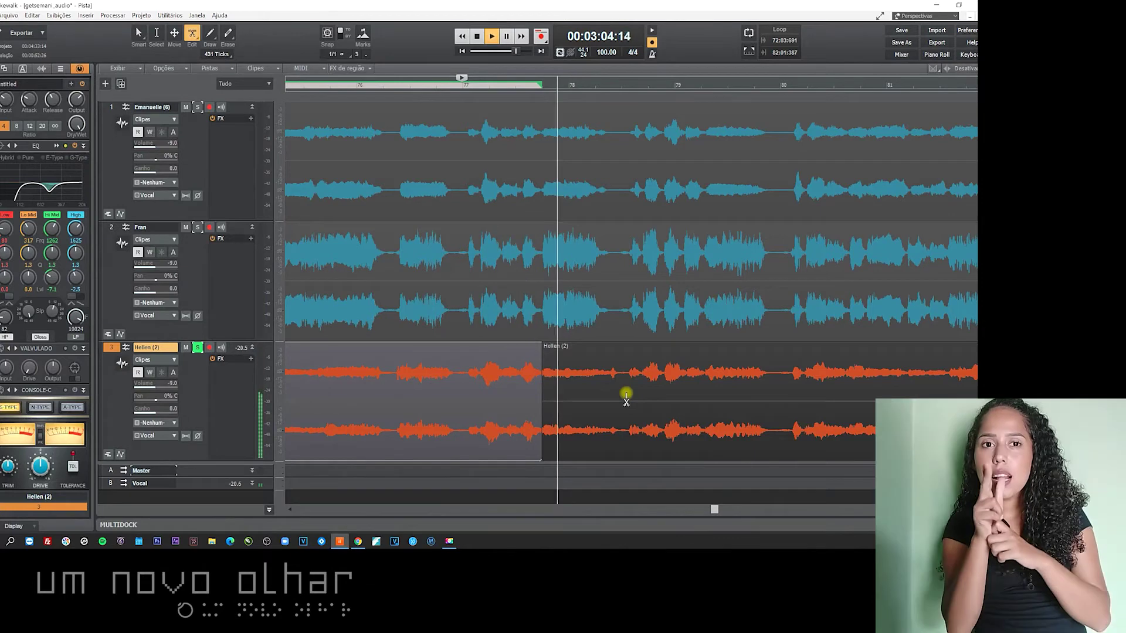
key(space)
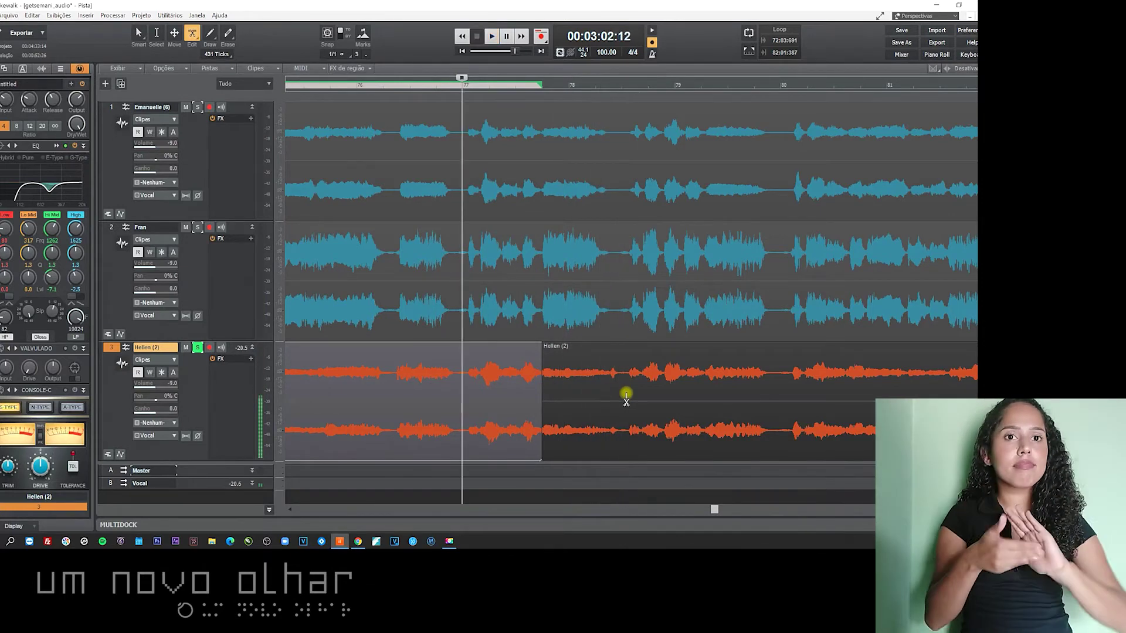
click(623, 399)
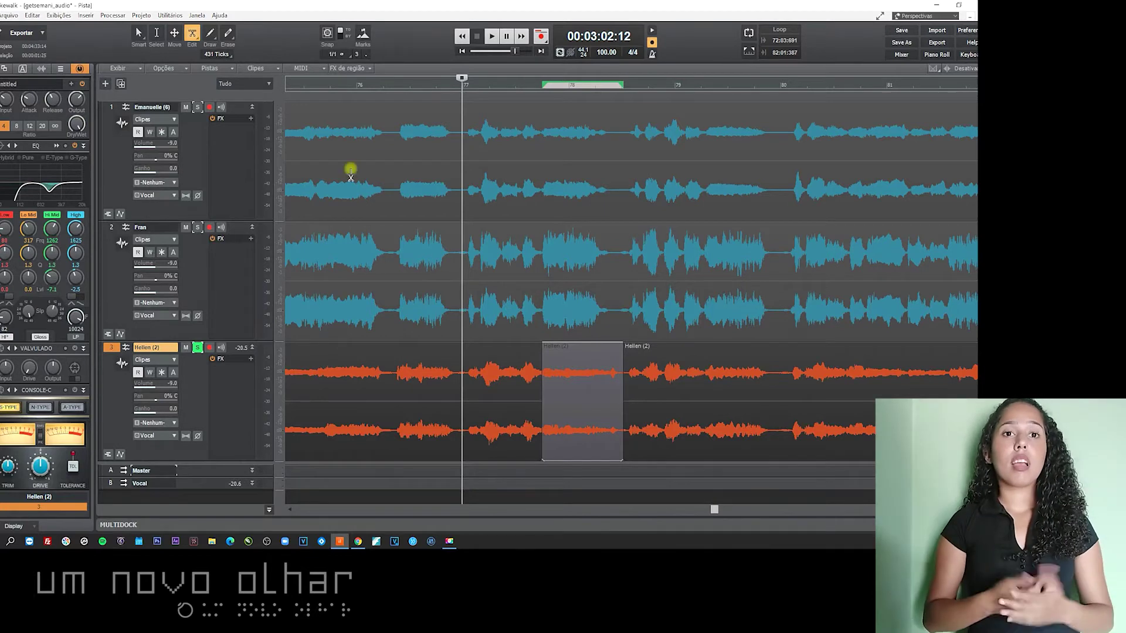
Switch the Edit tool to its trim mode (Ajustar) and shorten the end of the isolated track 3 clip slightly.
click(188, 35)
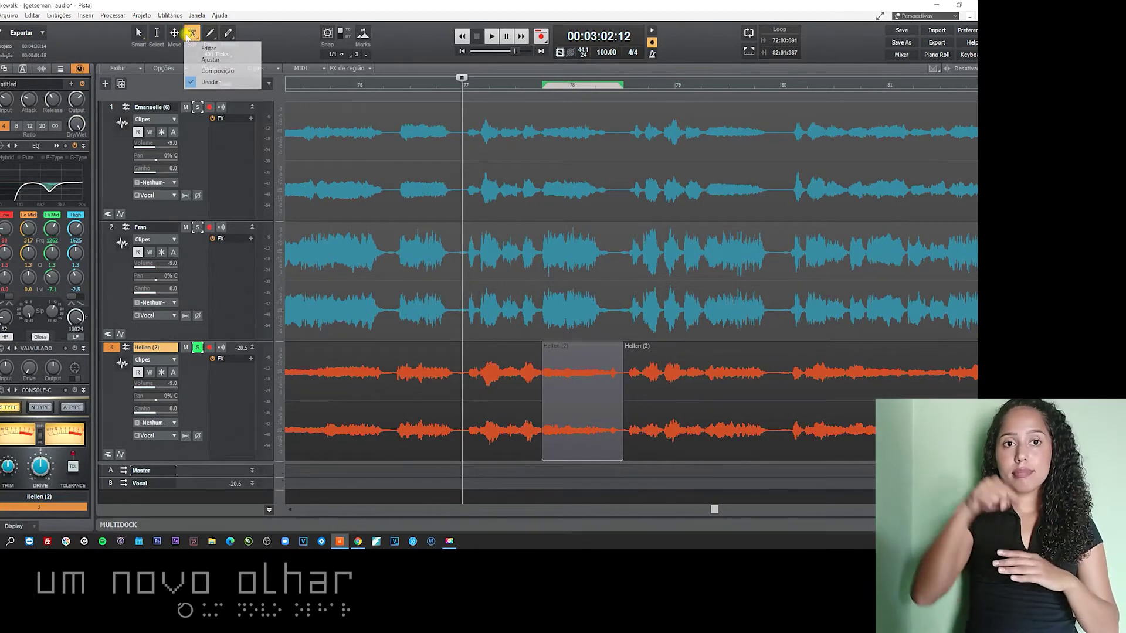
click(206, 60)
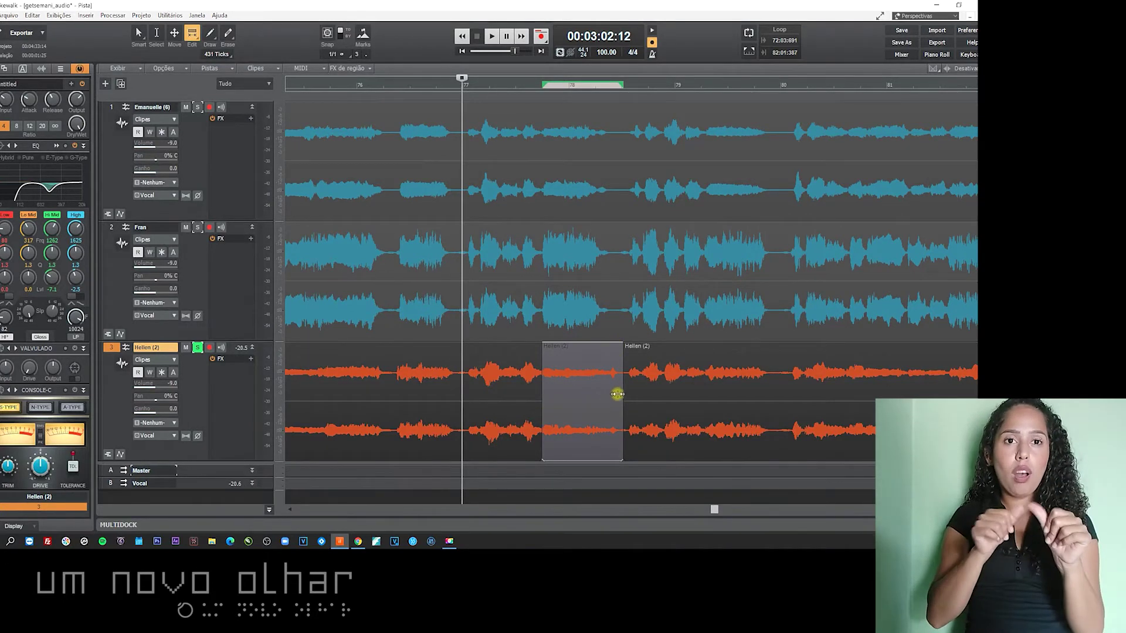
drag(619, 394, 610, 394)
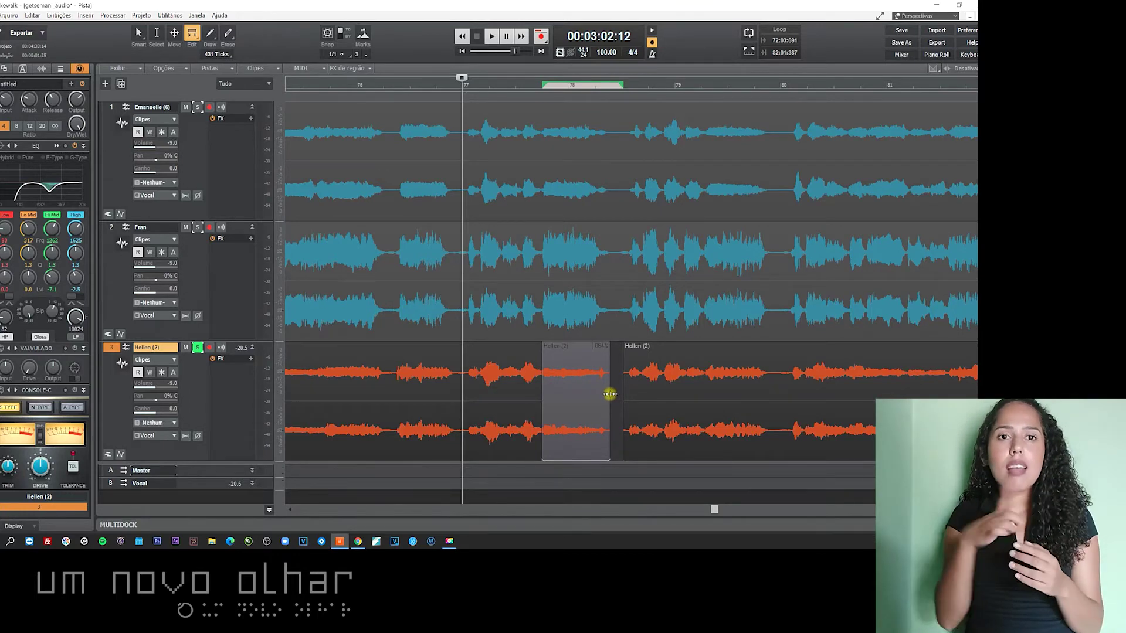
Add tracks 1 and 2 to the solo and listen to the three vocals together from measure 77.
click(198, 227)
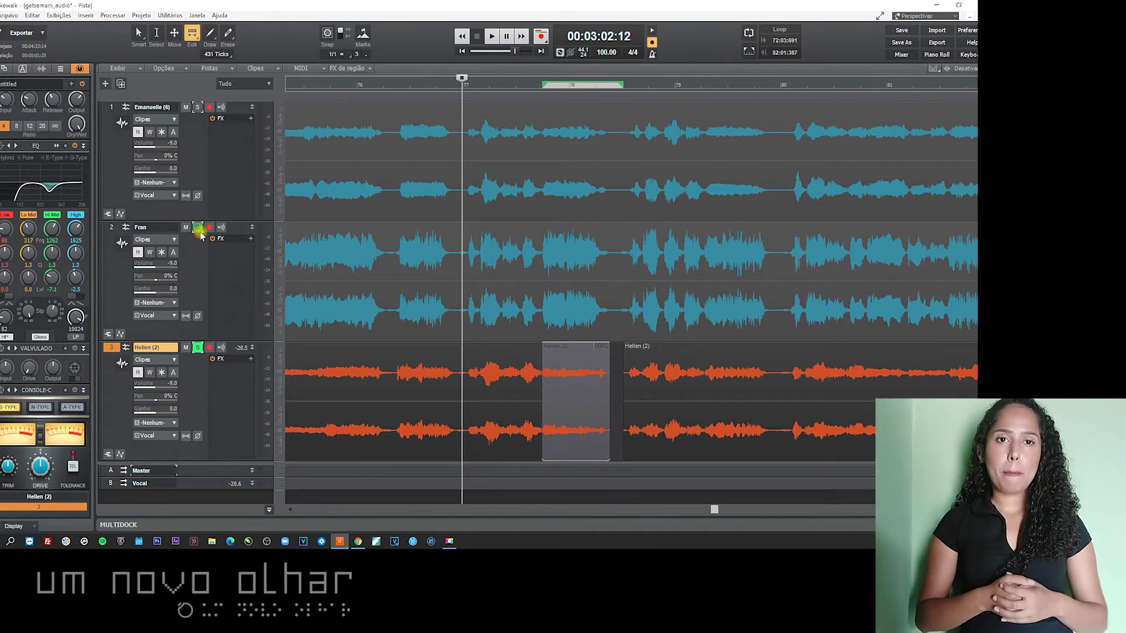
click(198, 107)
key(space)
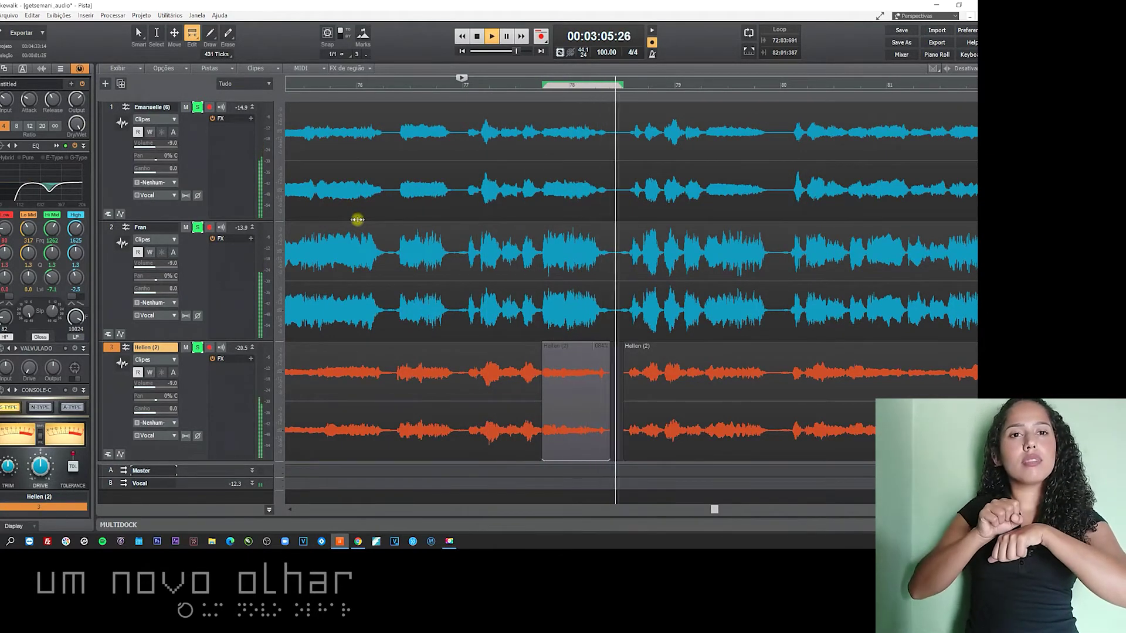
key(space)
With the Smart tool, add a short fade-out to the isolated track 3 clip and a short fade-in to the clip after it.
key(ctrl+Right)
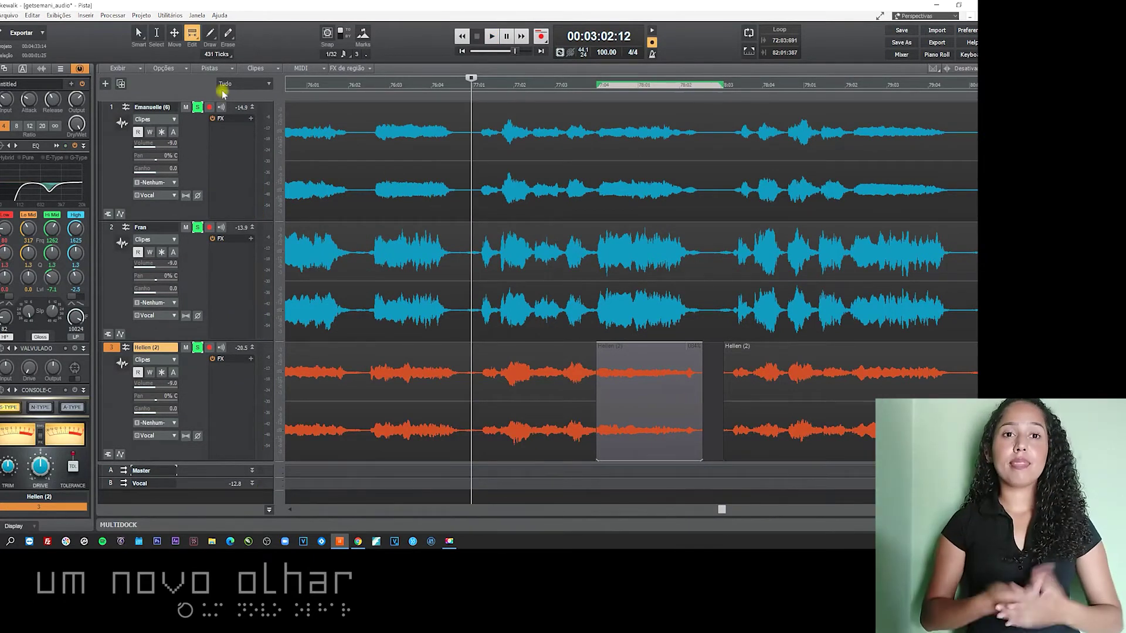
click(140, 34)
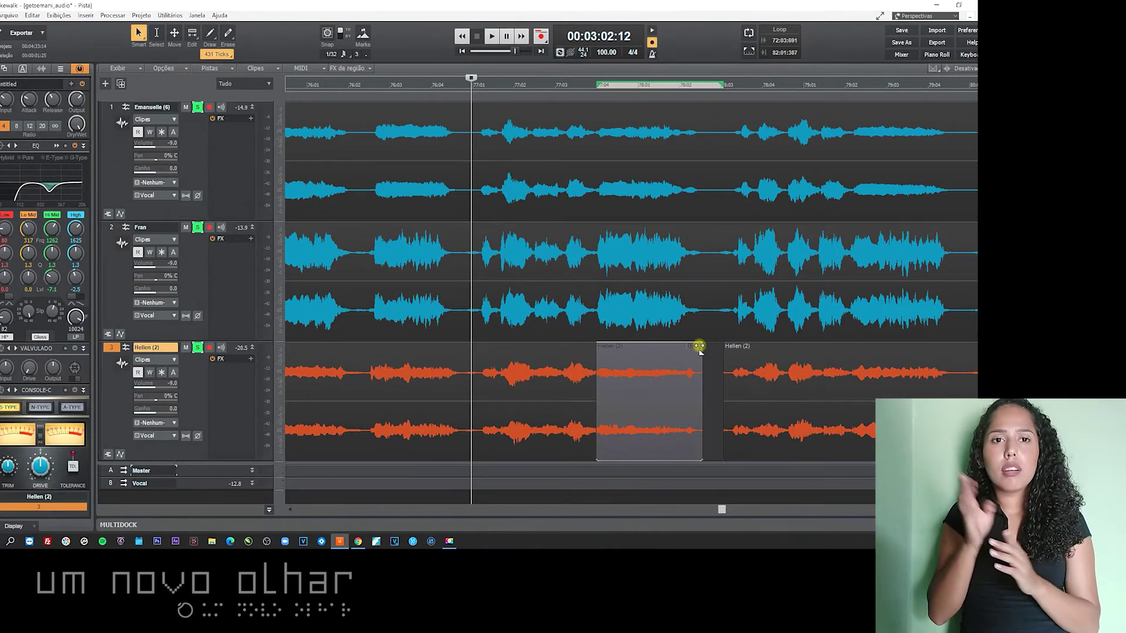
drag(699, 345, 692, 346)
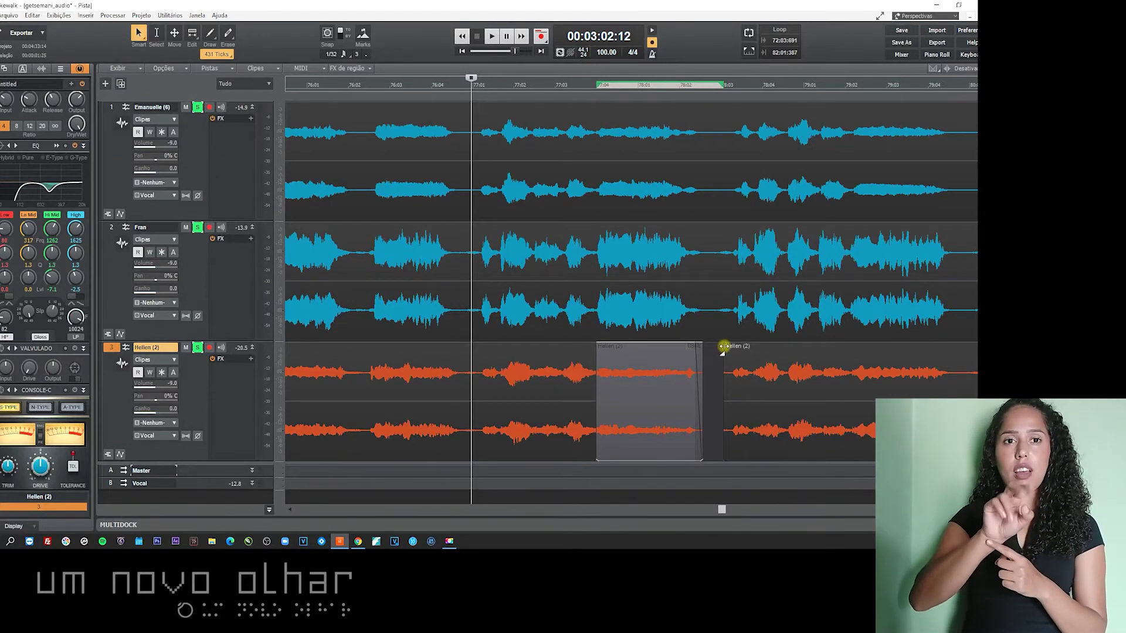
drag(726, 347, 728, 347)
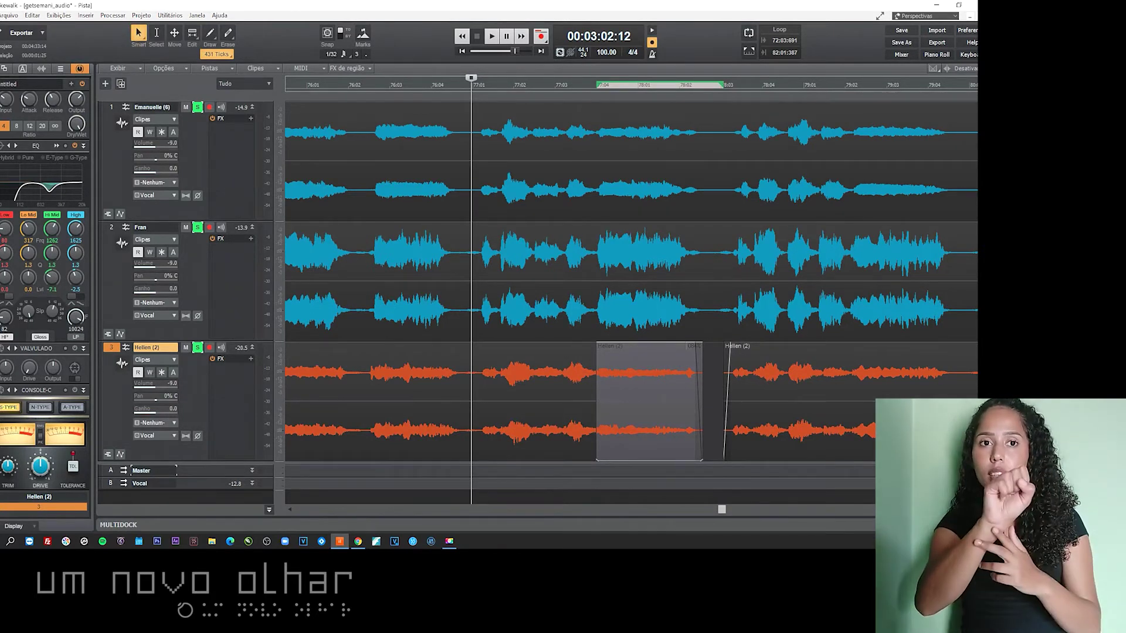
Select all clips on track 3, bounce them into one clip (Exportar para clipes), and listen to the three vocals from measure 77.
scroll(645, 352, down, 6)
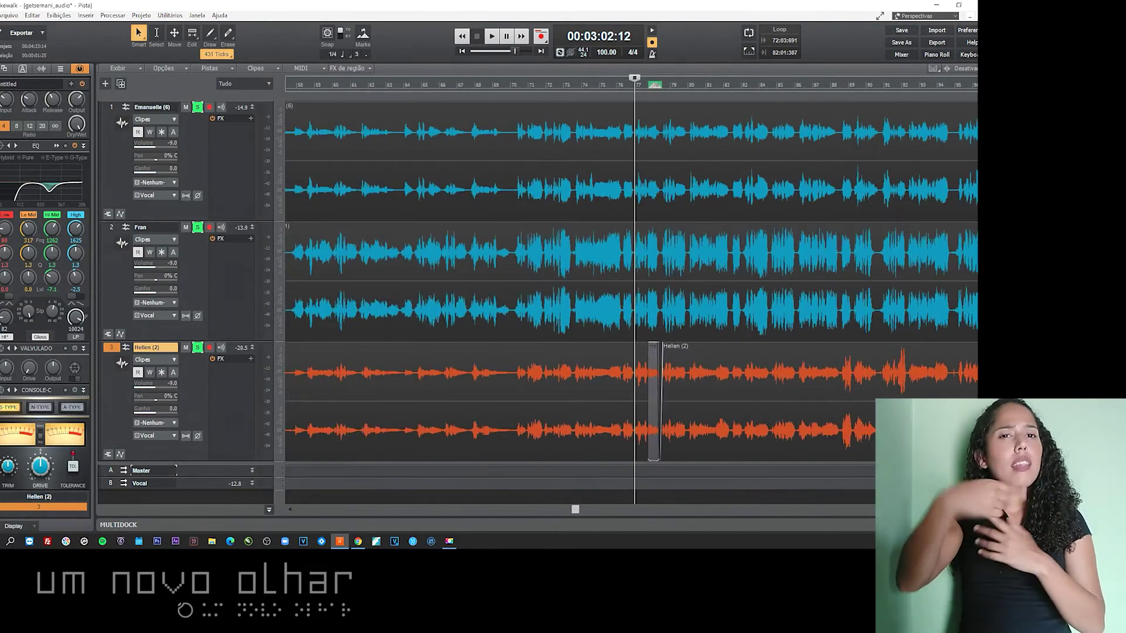
scroll(646, 351, down, 1)
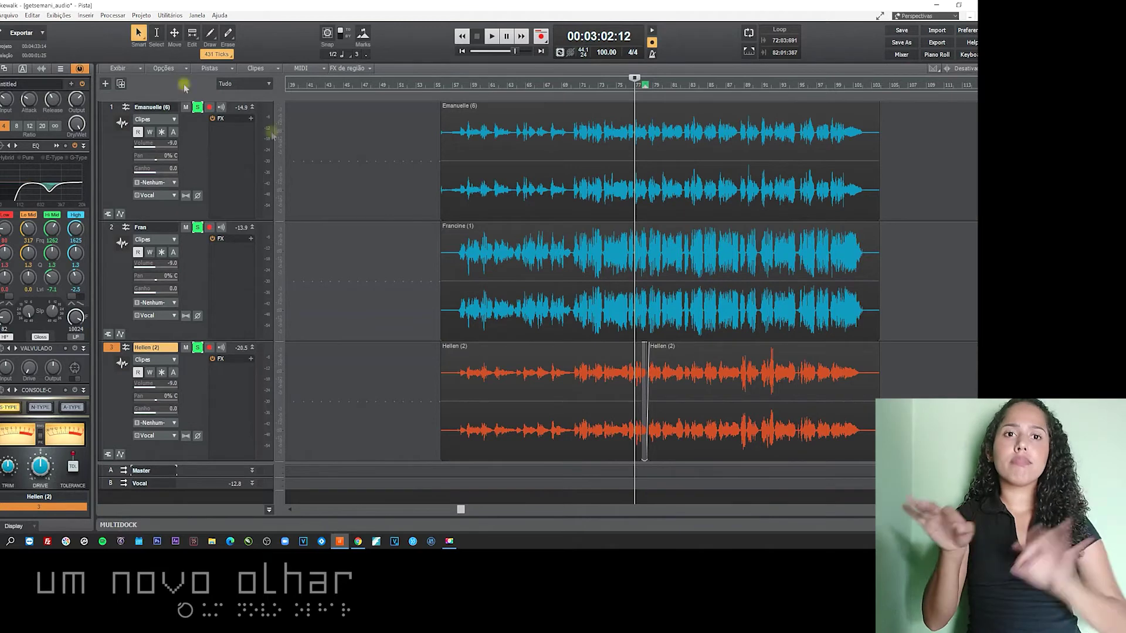
drag(899, 386, 409, 430)
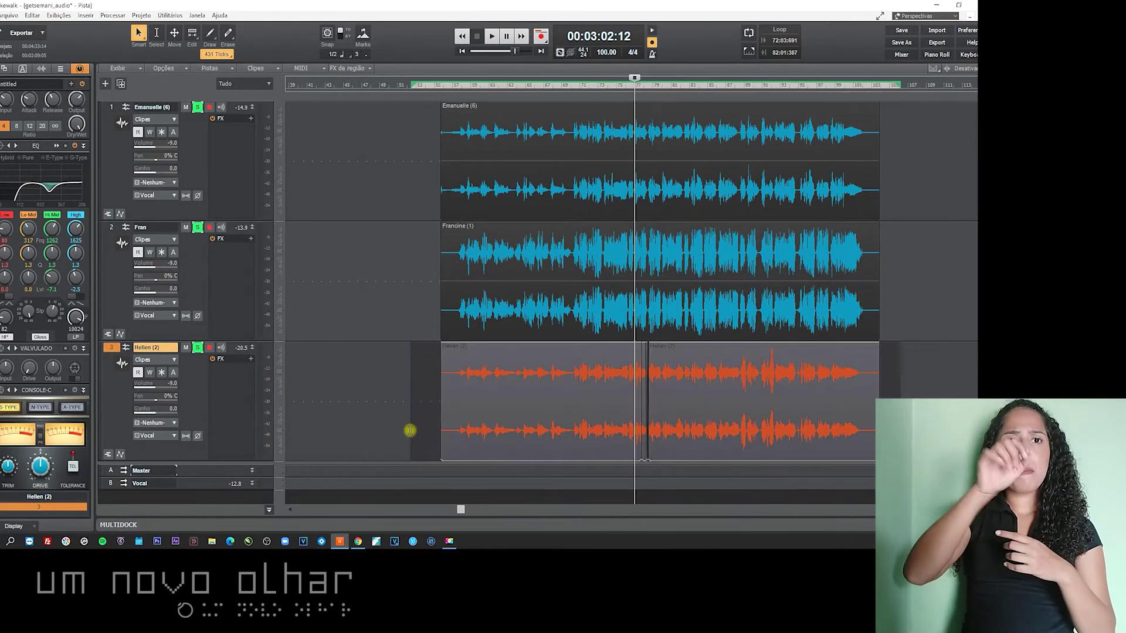
right_click(533, 355)
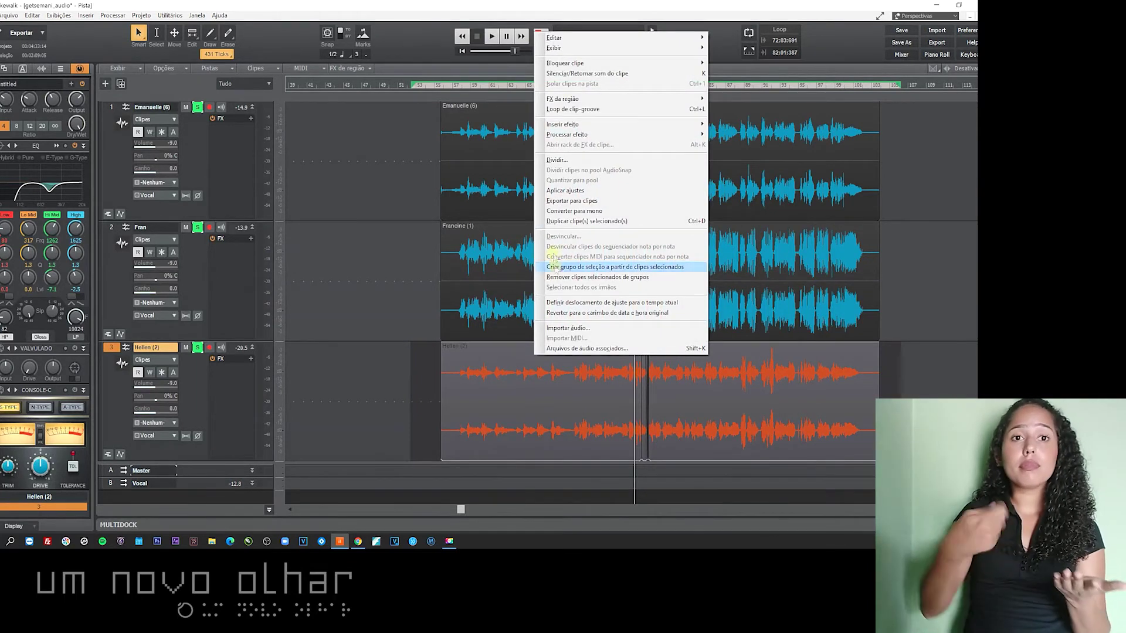
click(554, 201)
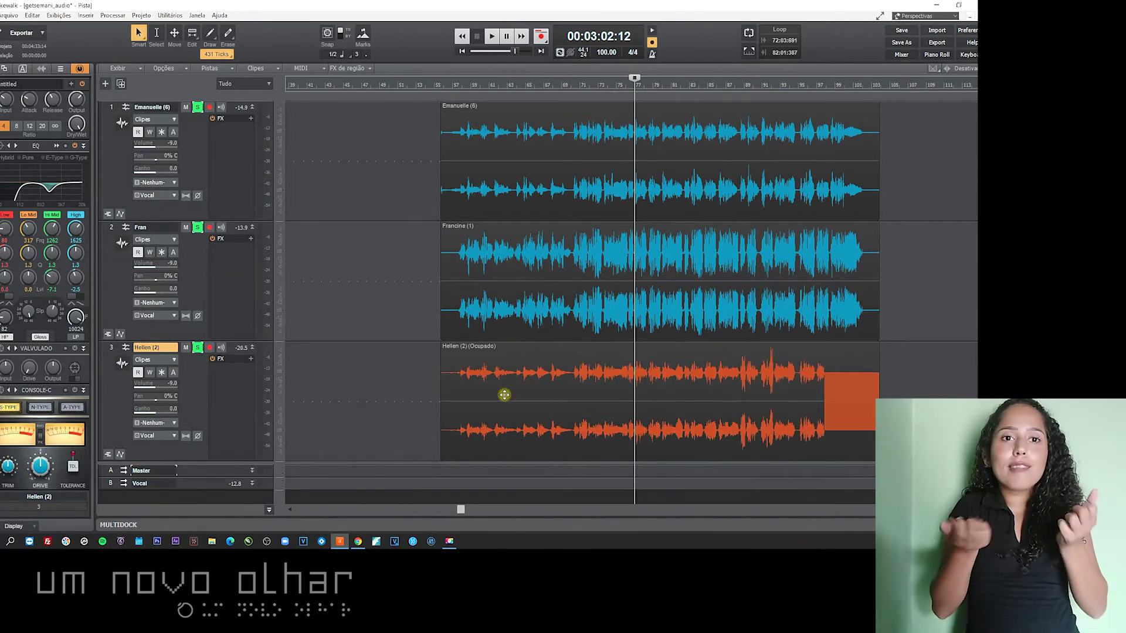
key(space)
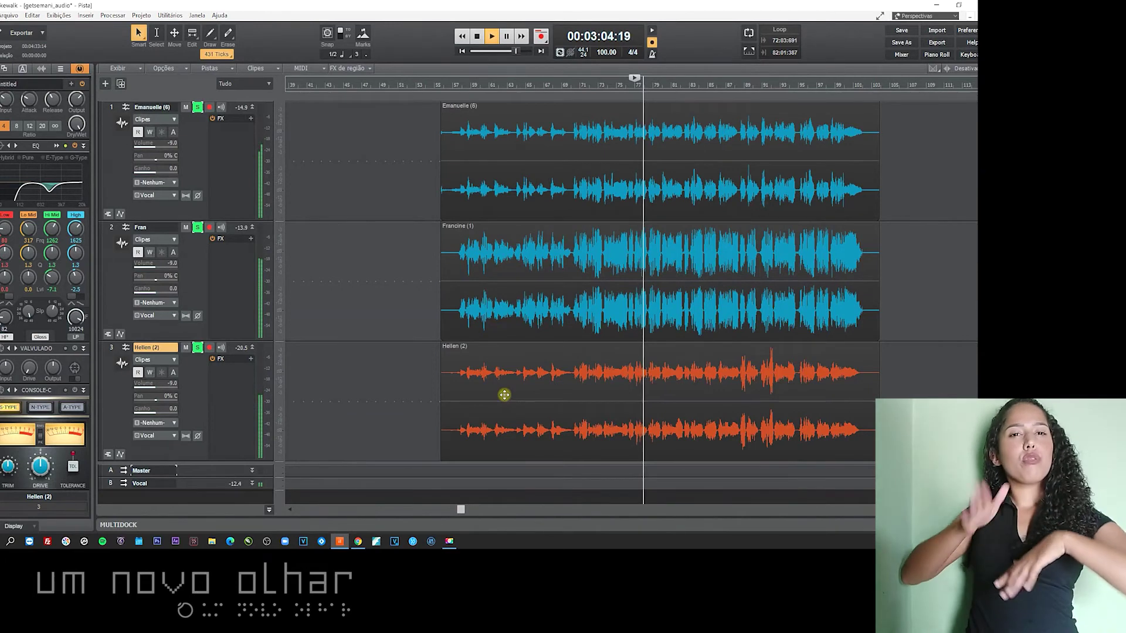
key(space)
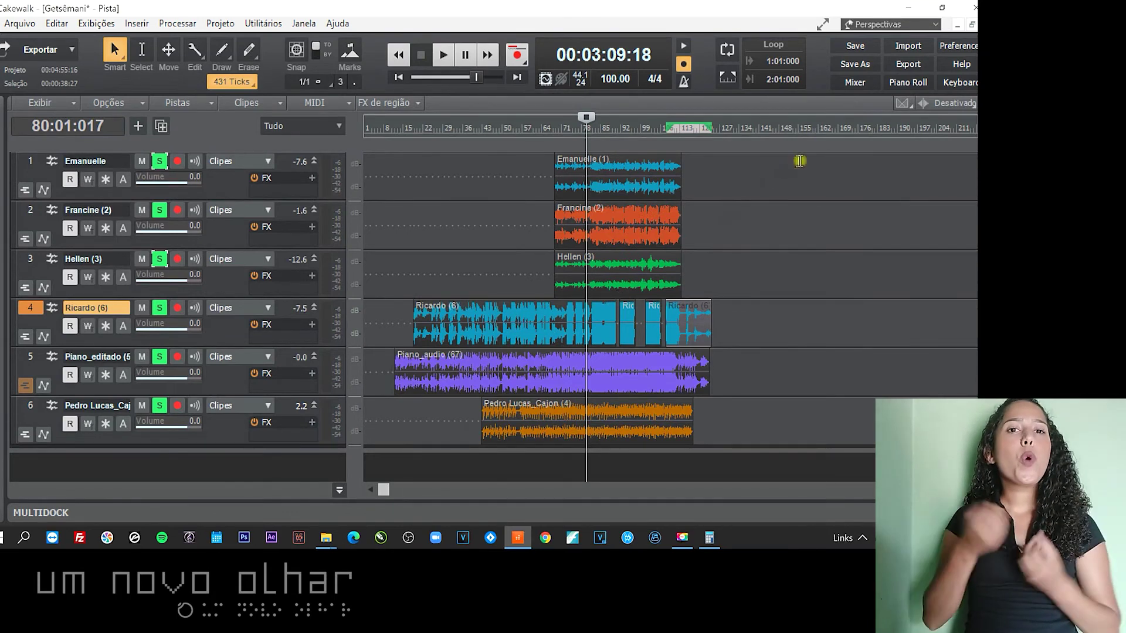
Try selecting the clips of all six tracks at once, clear the selection, and try selecting clips individually across tracks.
drag(802, 171, 321, 429)
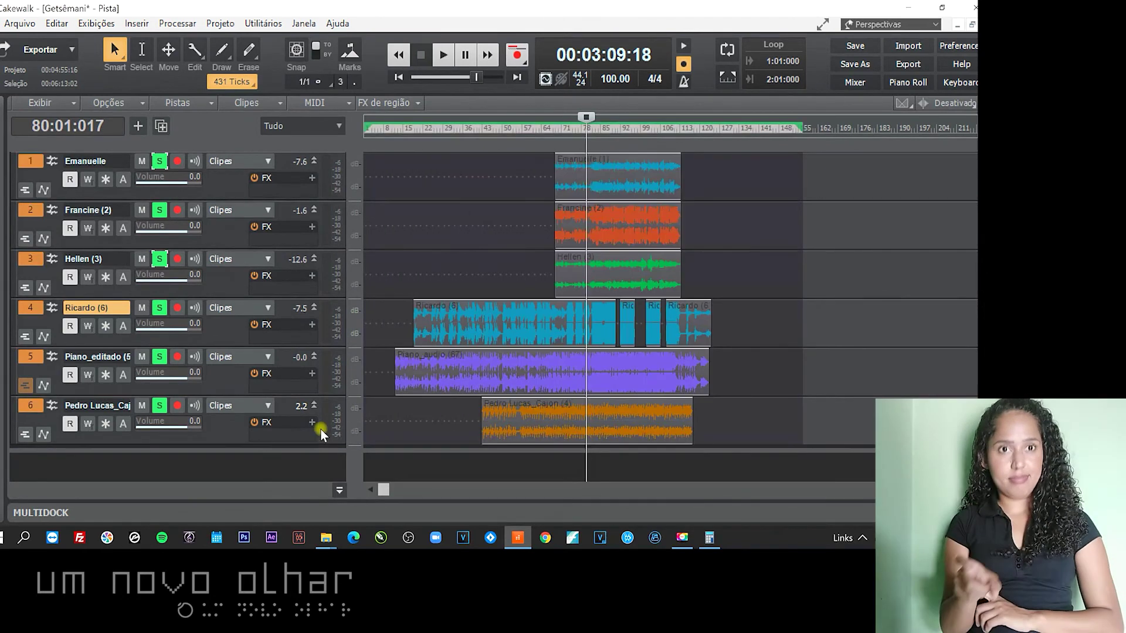
click(448, 205)
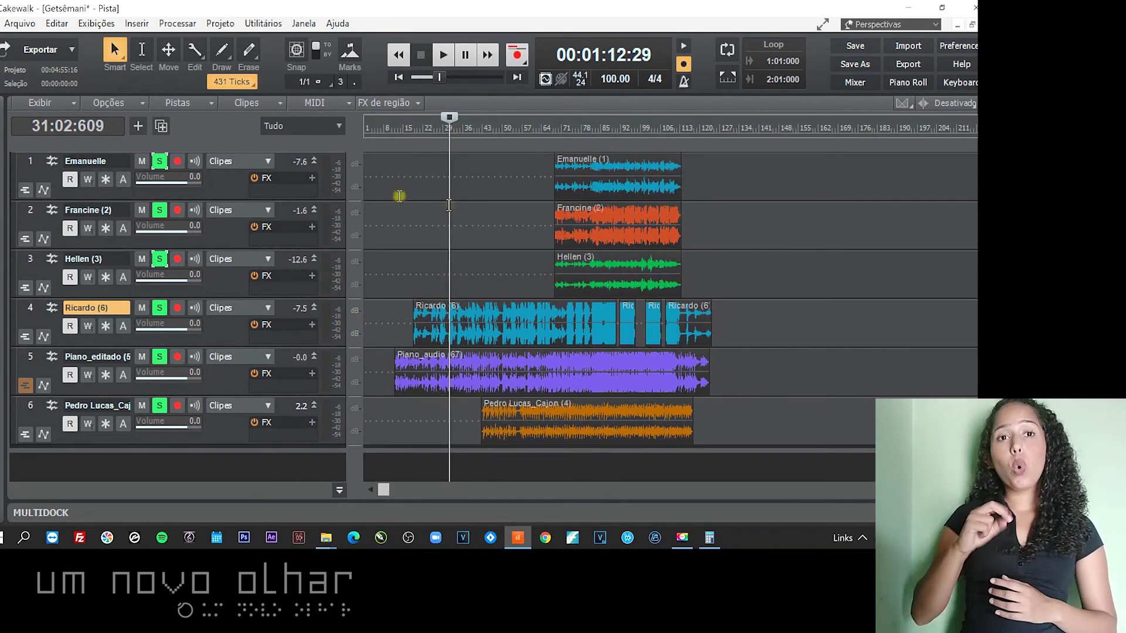
click(27, 160)
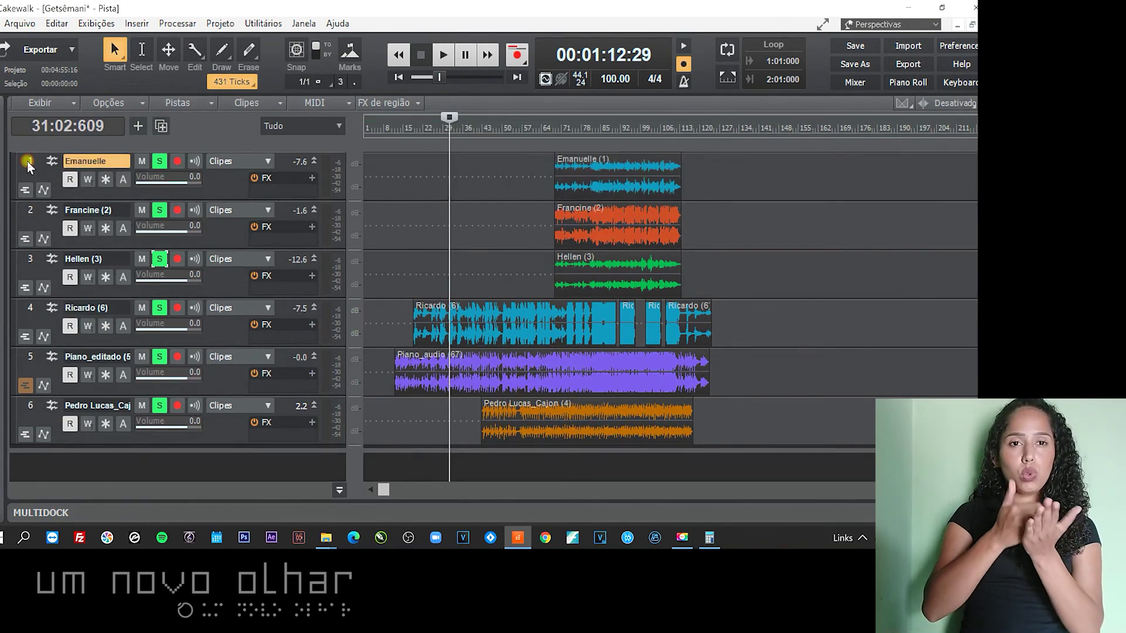
key(ctrl+a)
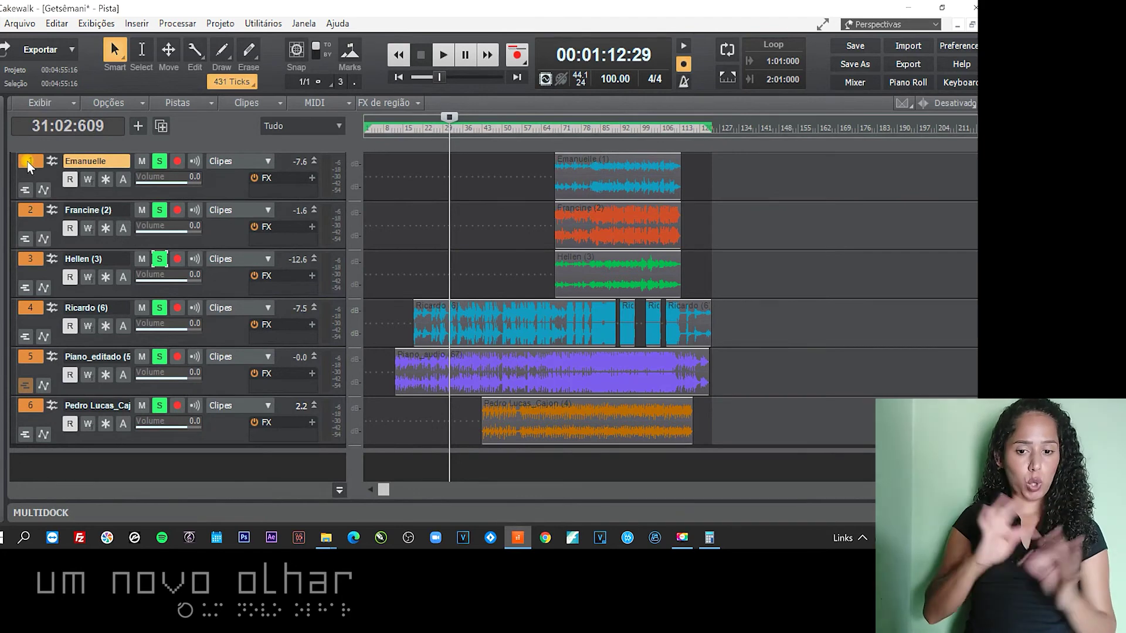
click(422, 228)
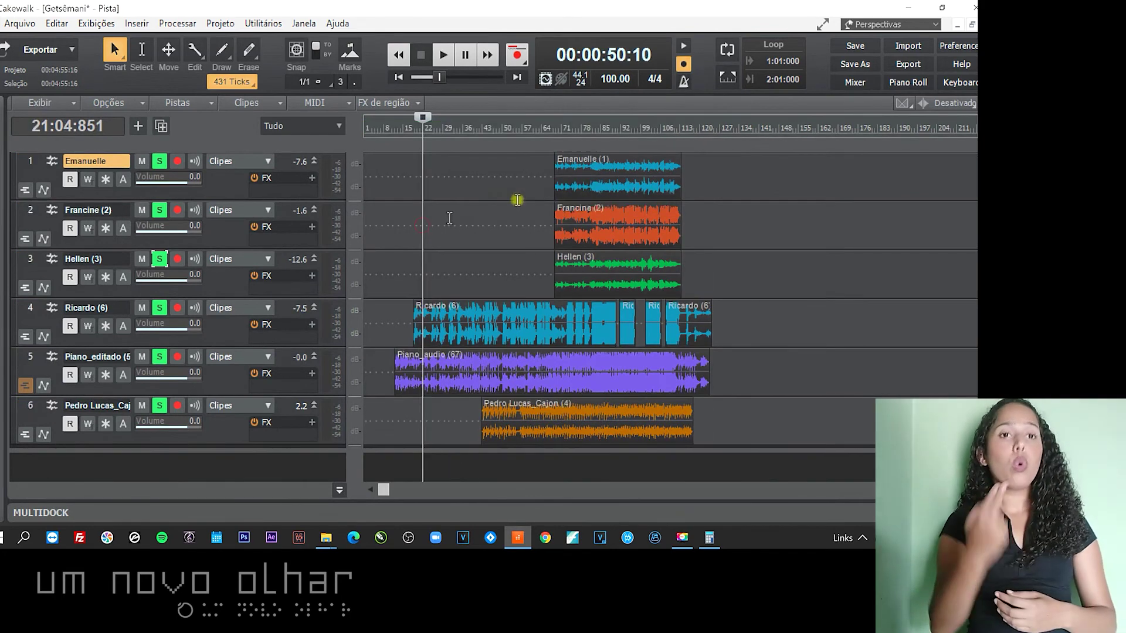
click(581, 163)
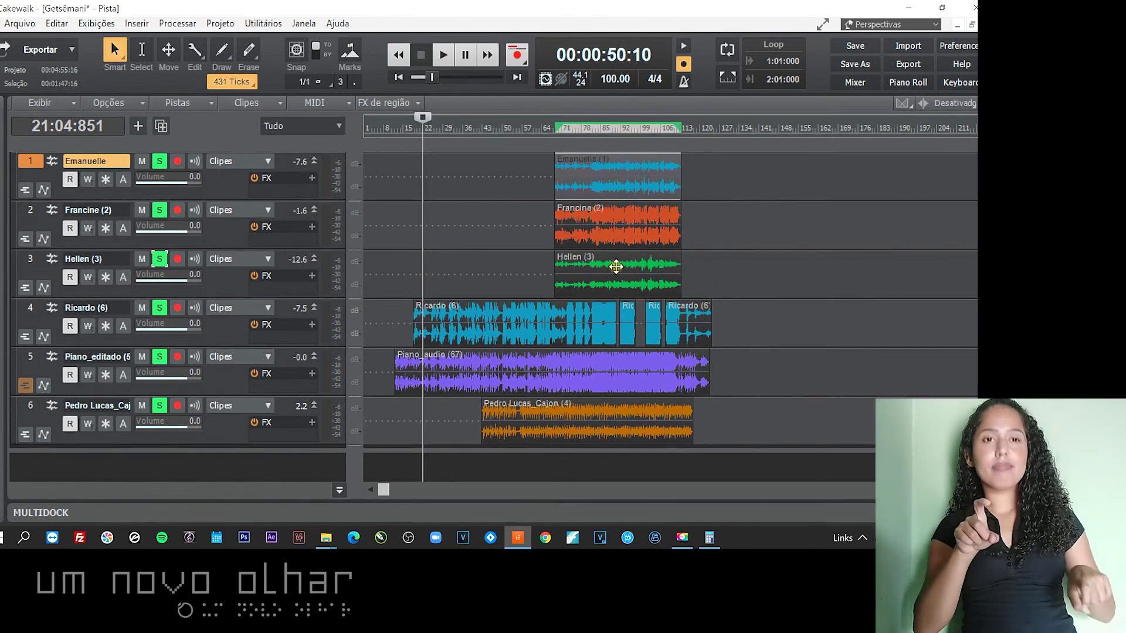
ctrl+click(601, 414)
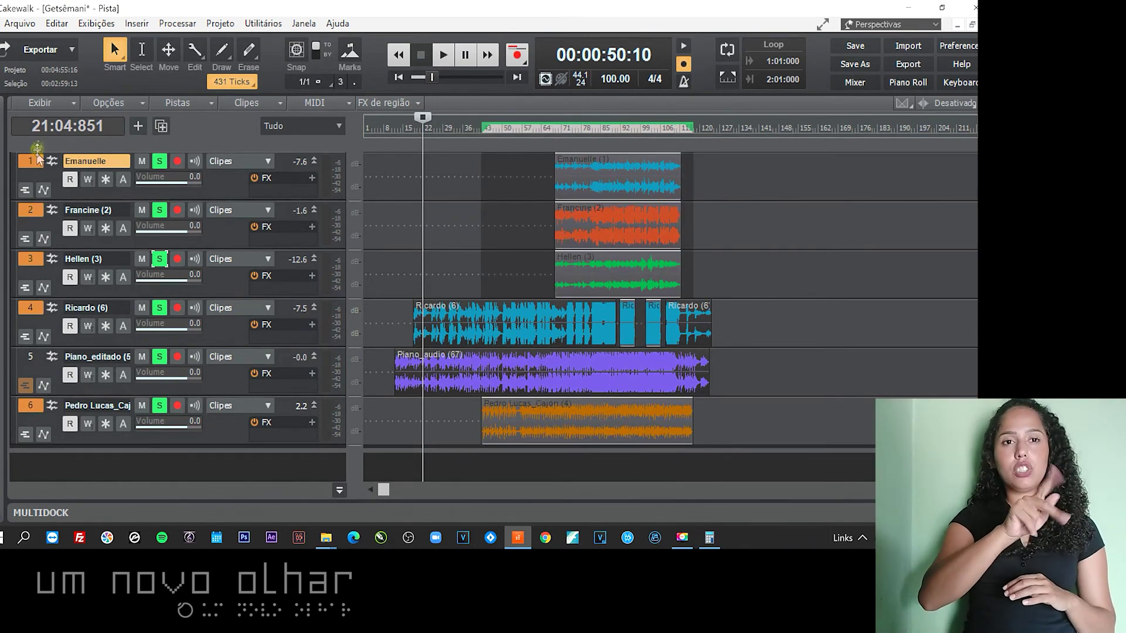
Select all clips in the project and bounce them to clips (Exportar para clipes).
key(ctrl+a)
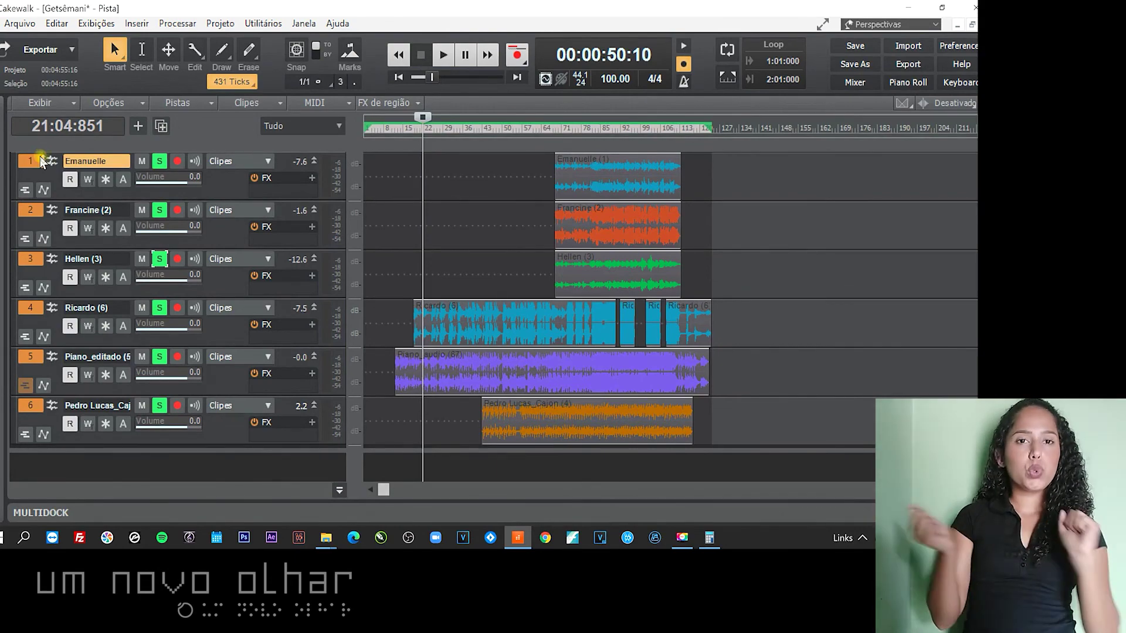
right_click(595, 178)
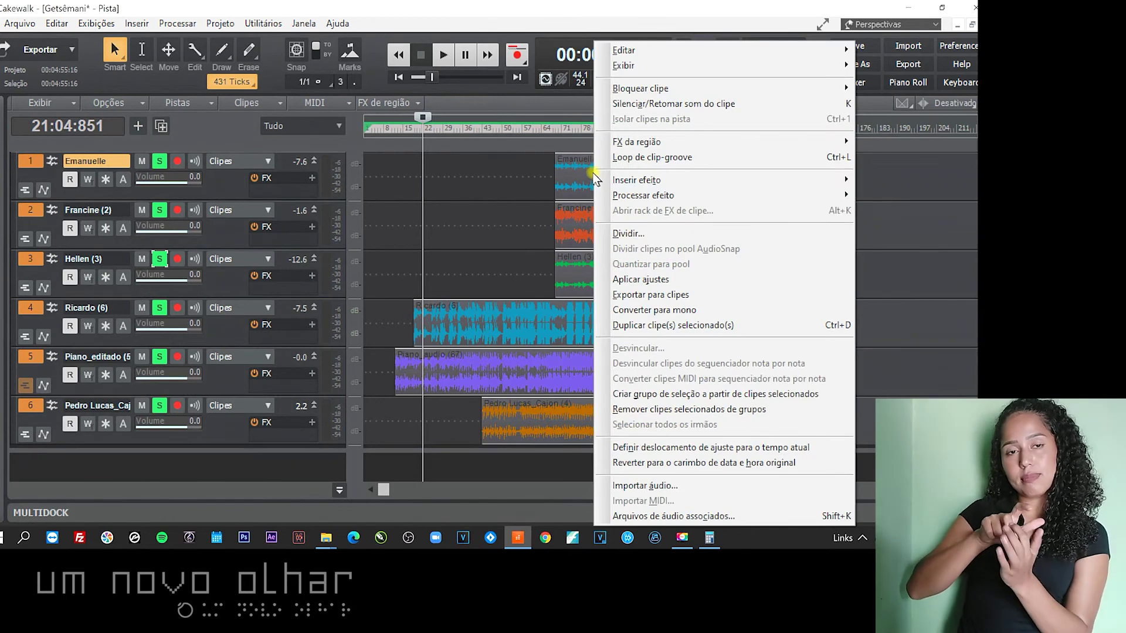
click(616, 295)
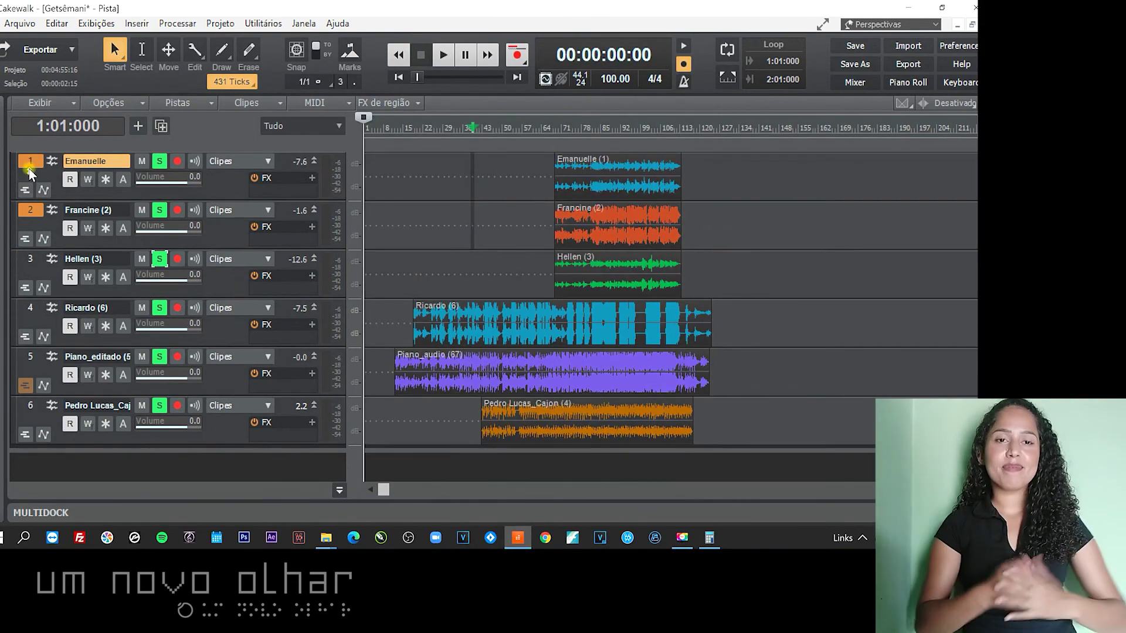
Move the clips of all six tracks earlier together so the piano clip starts at measure 1, and play the song from the beginning.
click(29, 165)
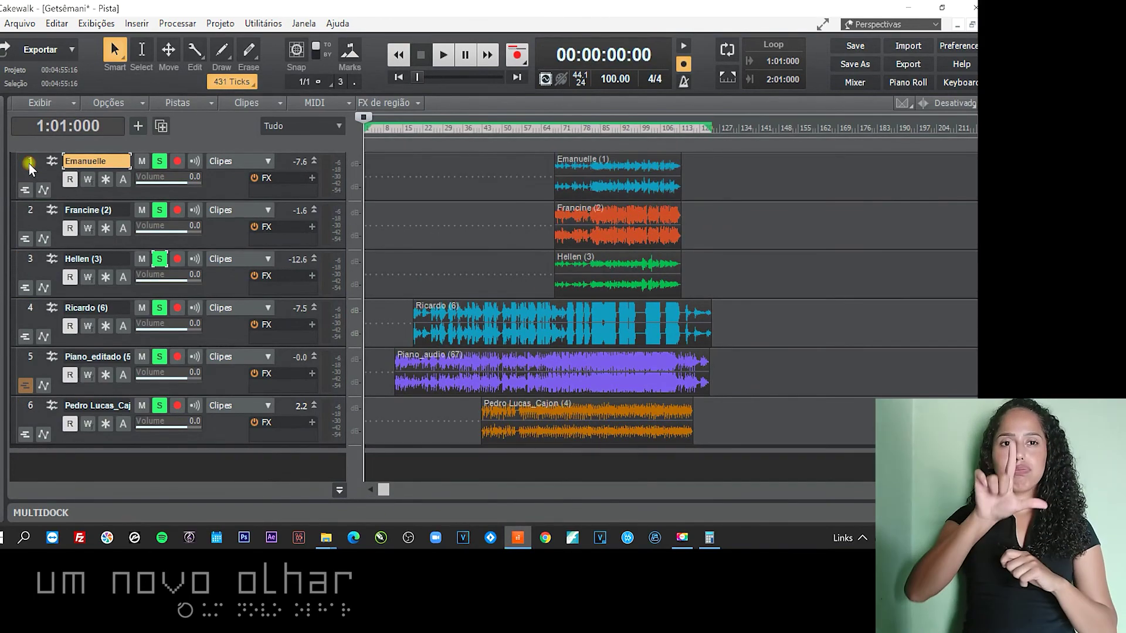
key(ctrl+a)
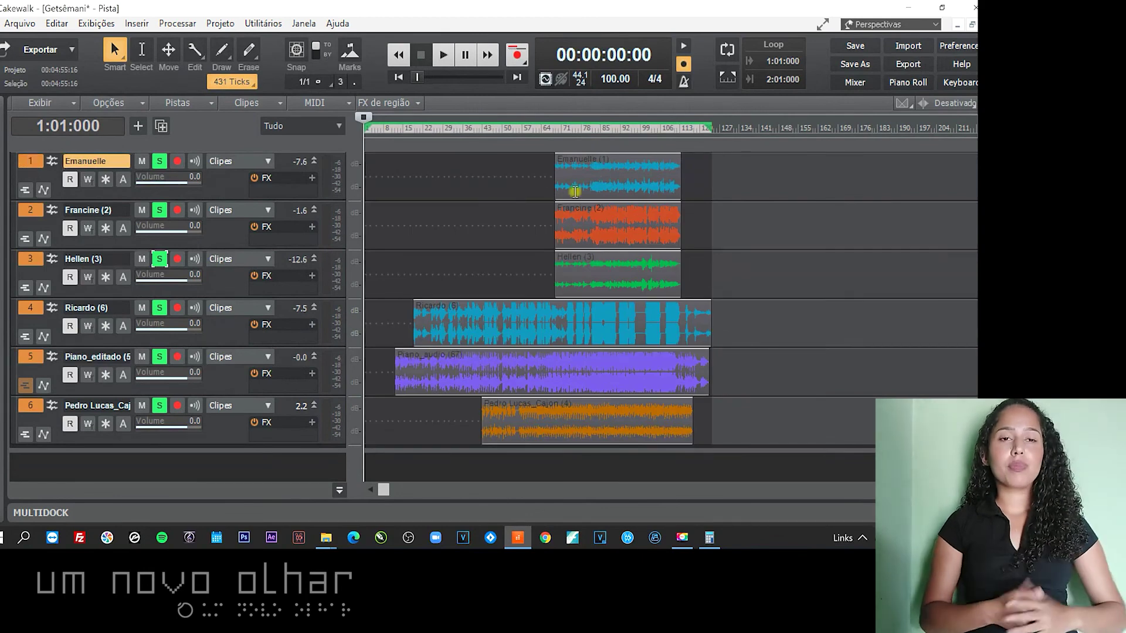
drag(605, 168, 572, 177)
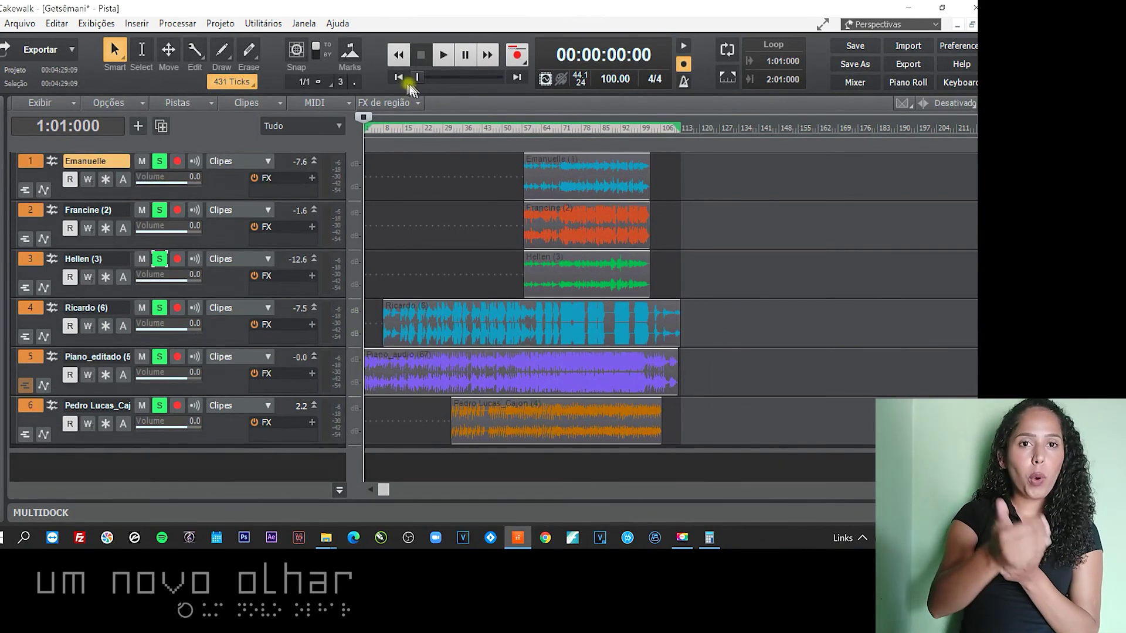
click(448, 62)
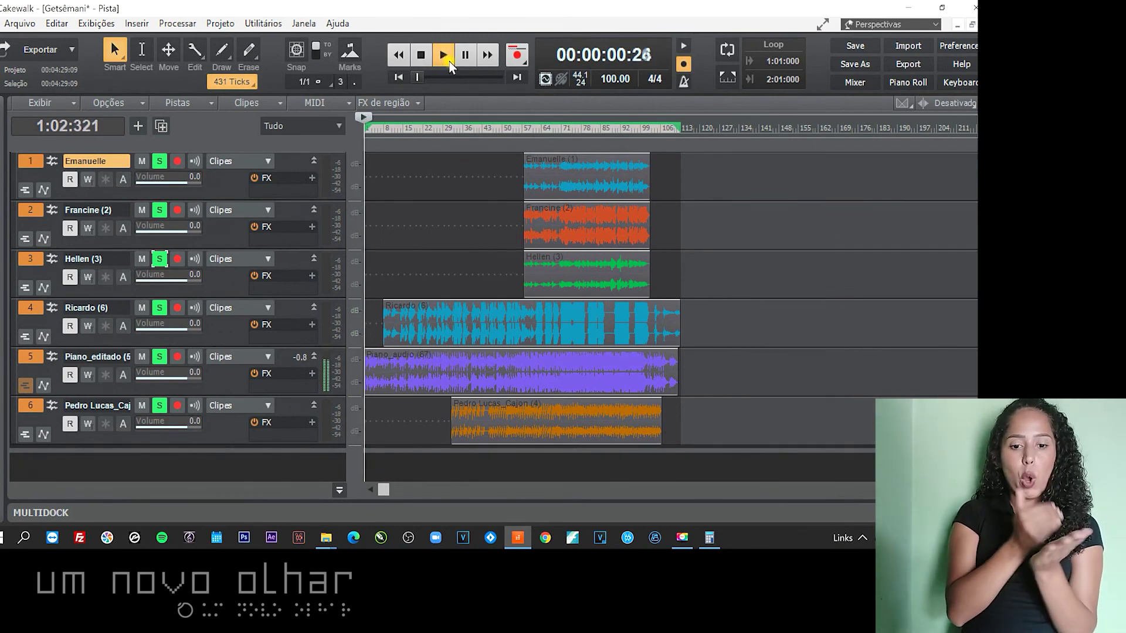